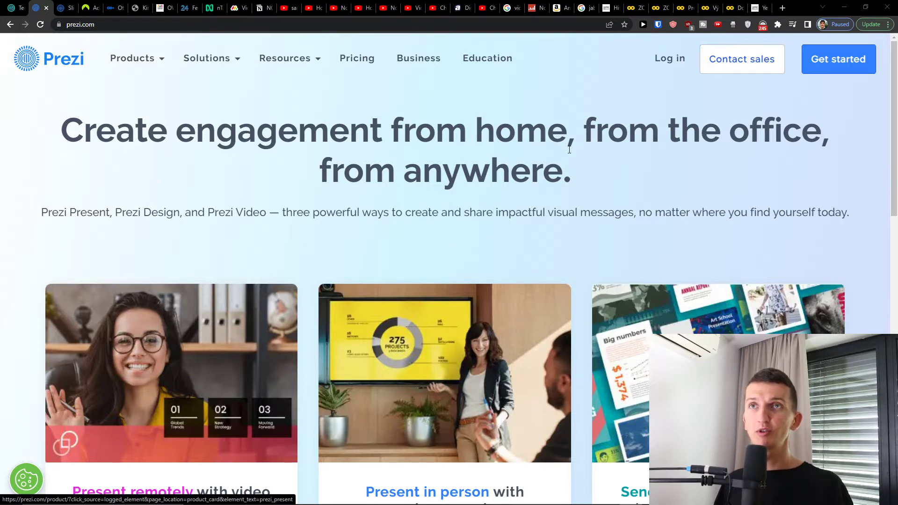
- Open Prezi's free account sign-up form, then switch to the Temp Mail inbox tab
click(847, 61)
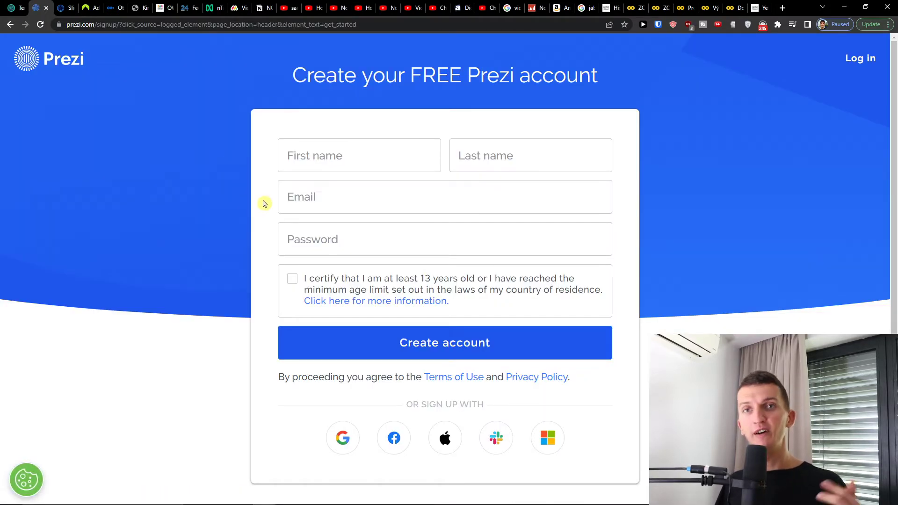
click(16, 8)
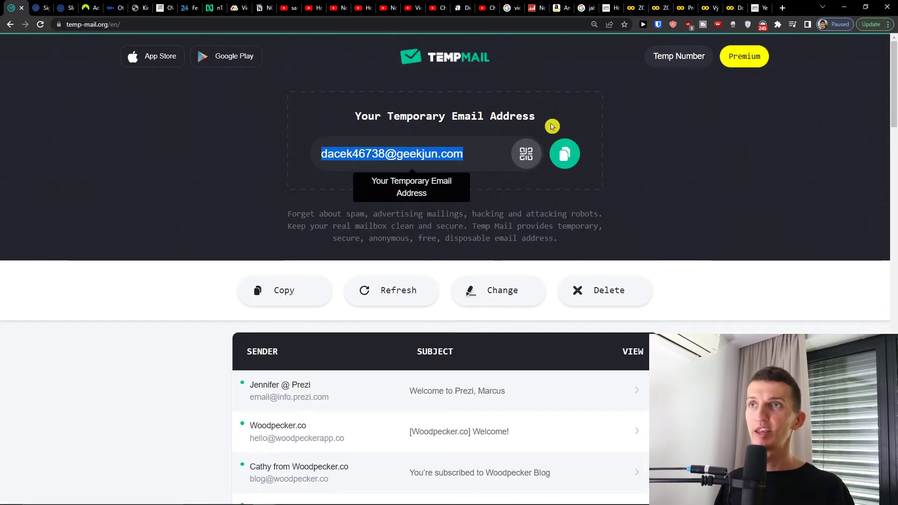
- Discard the old Temp Mail address for a fresh one and return to Prezi's first-name field
click(587, 294)
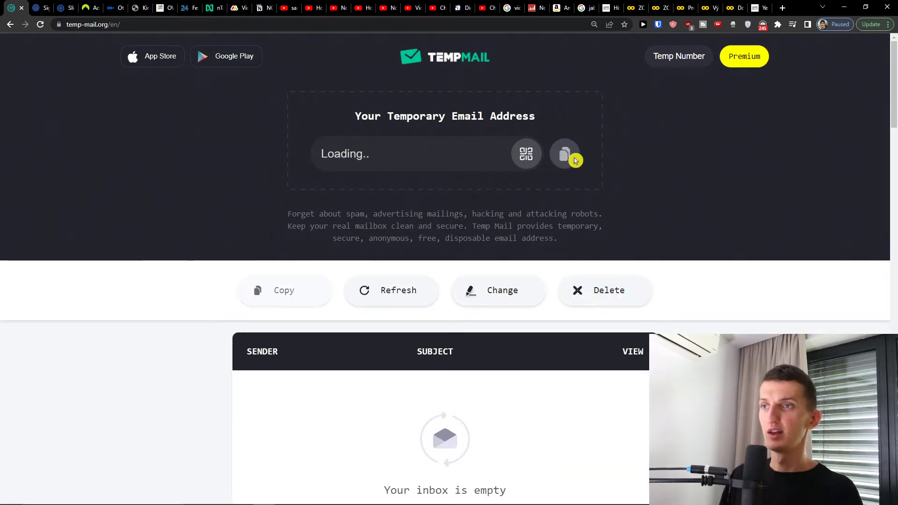
click(34, 4)
click(324, 160)
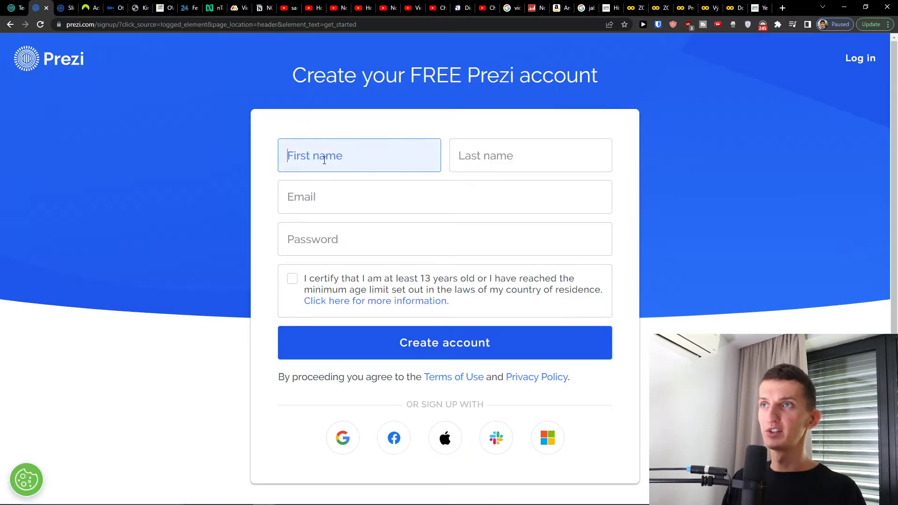
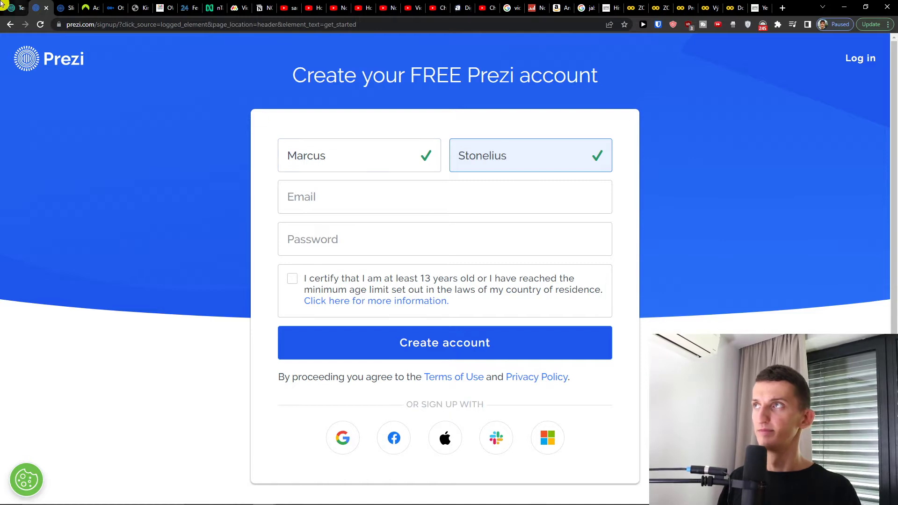
- Enter the first name, then copy the new temporary address and paste it as the email
click(13, 7)
click(563, 159)
click(38, 8)
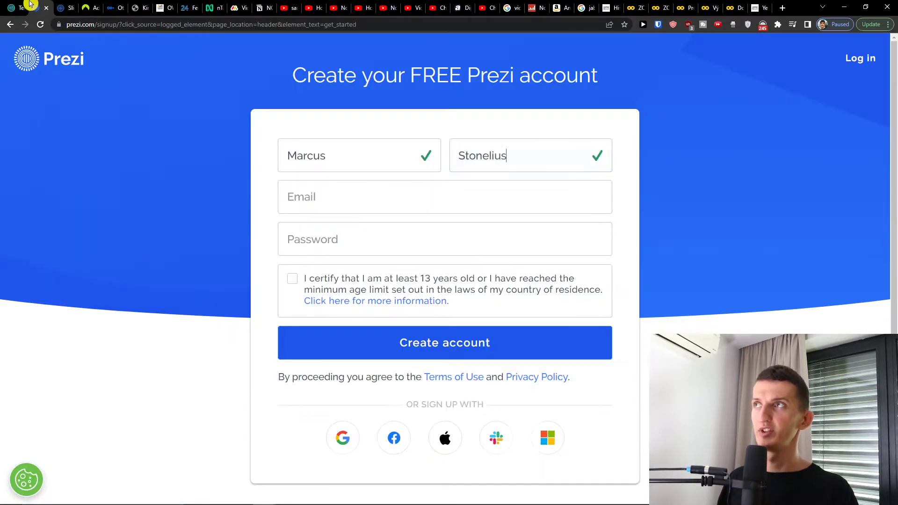
click(363, 196)
key(ctrl+v)
- Enter the account password, confirm the minimum age, and submit the new account
click(363, 236)
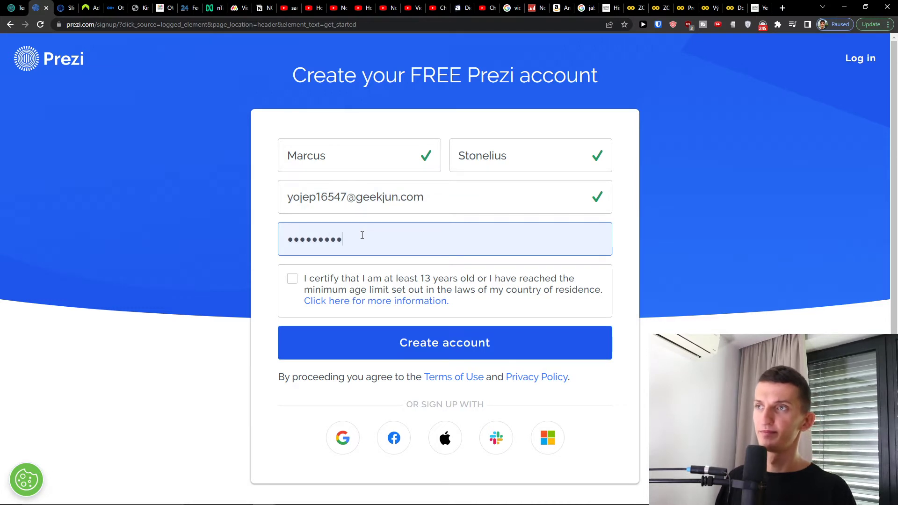
click(292, 279)
click(348, 343)
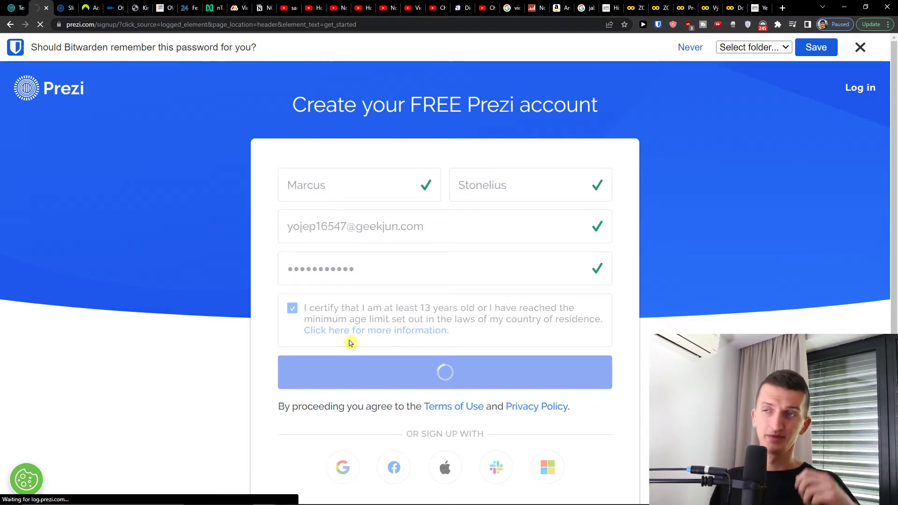
- Dismiss the password-saving prompt, continue on the free Basic plan, and skip inviting teammates
scroll(446, 225, down, 2)
scroll(449, 233, up, 2)
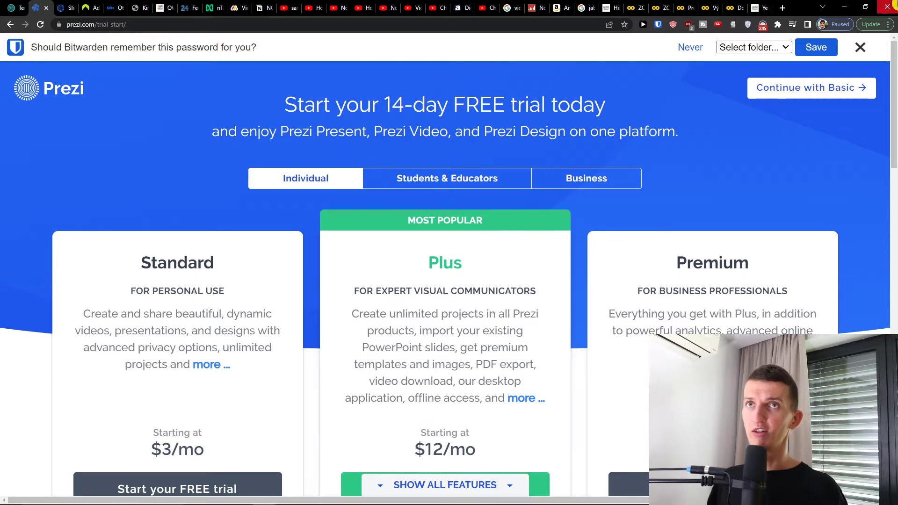
click(852, 56)
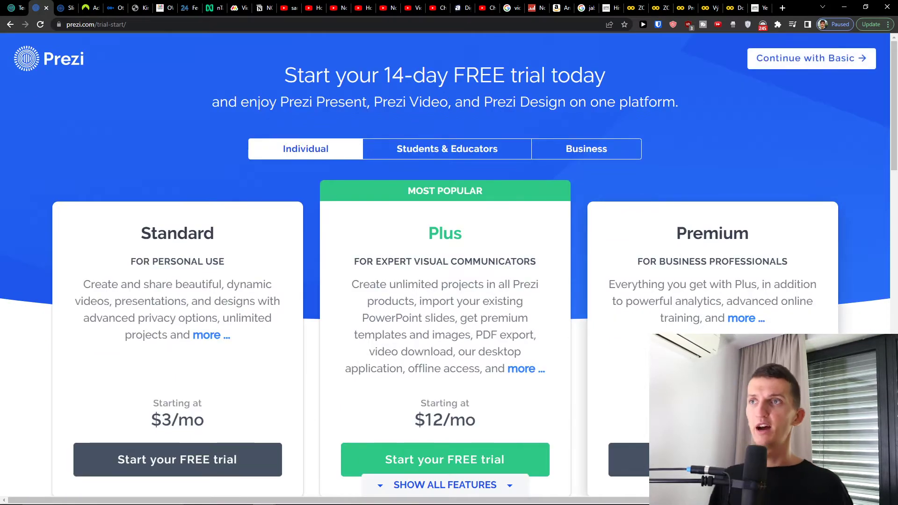
scroll(327, 313, down, 1)
scroll(413, 224, up, 1)
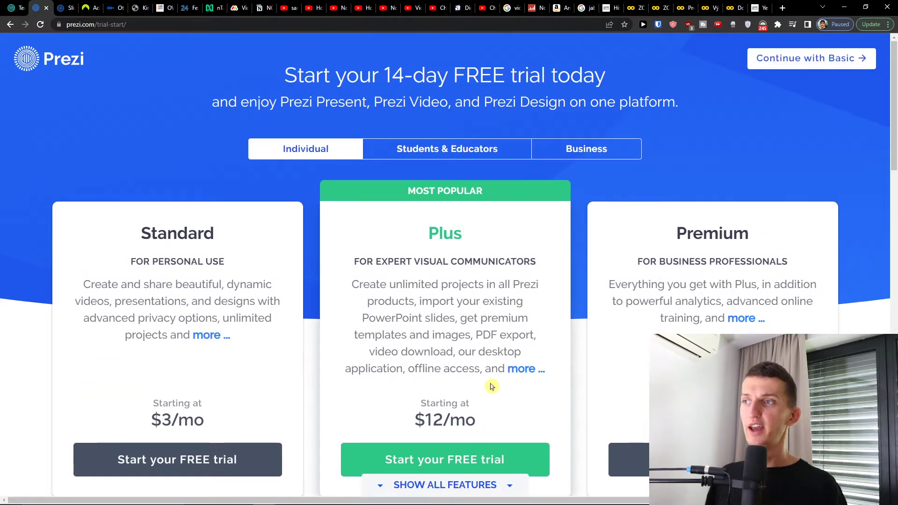
click(811, 58)
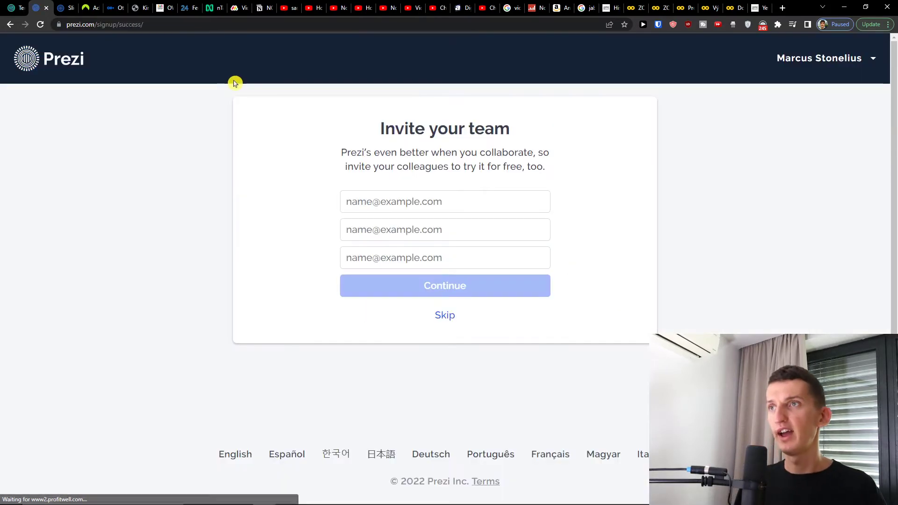
click(451, 317)
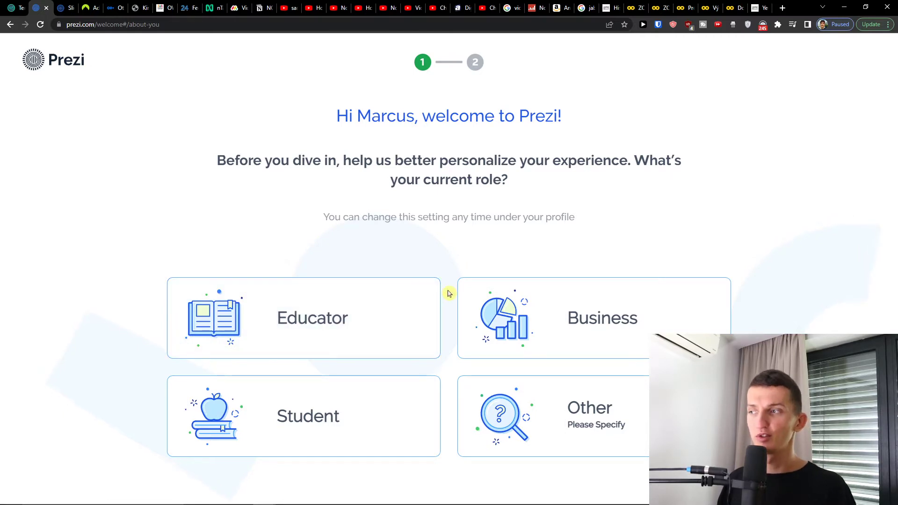
- Choose Business as the role and Consulting as the department
click(548, 321)
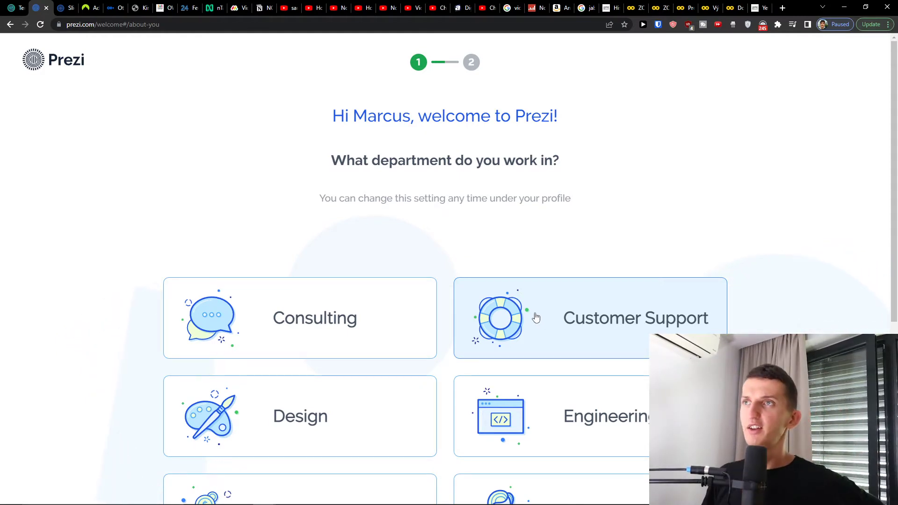
scroll(483, 160, down, 1)
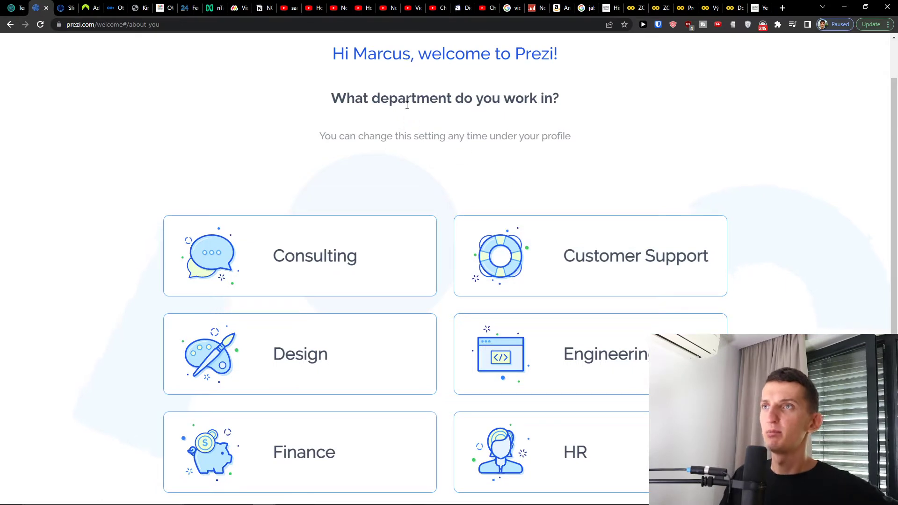
scroll(358, 215, down, 1)
click(358, 214)
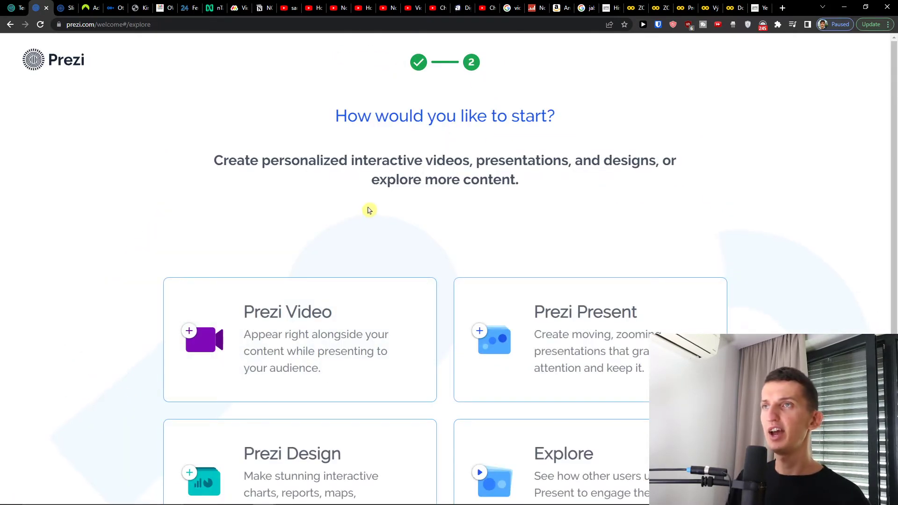
scroll(444, 240, down, 1)
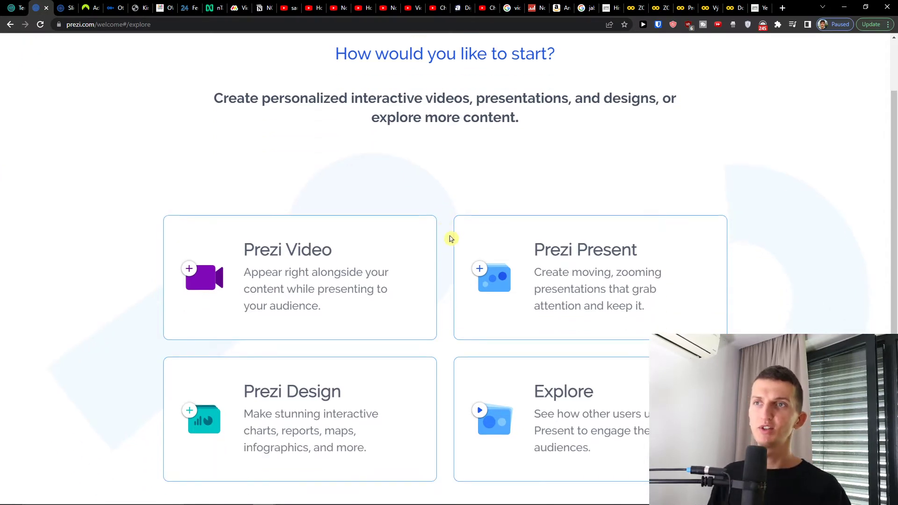
scroll(458, 243, up, 1)
scroll(460, 239, down, 2)
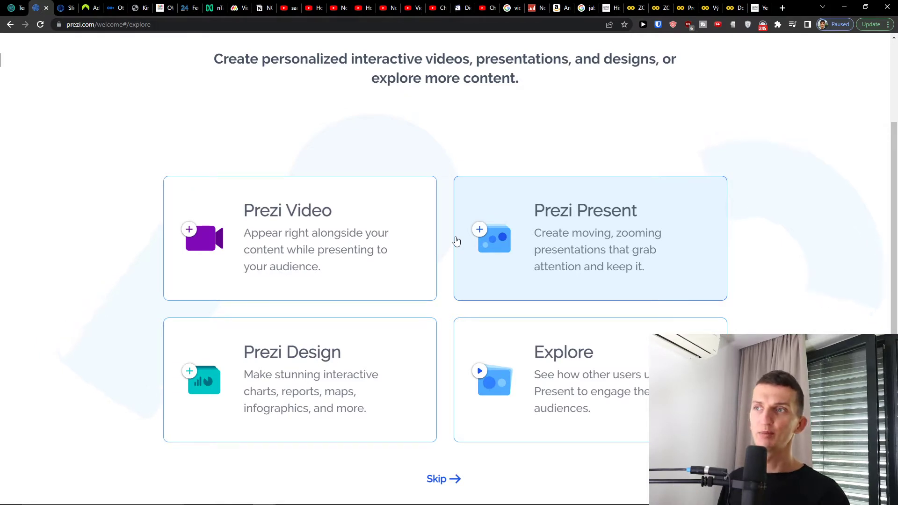
- Start with Prezi Present, browse General, Sales & Business Development and Marketing templates, then leave the gallery
click(493, 248)
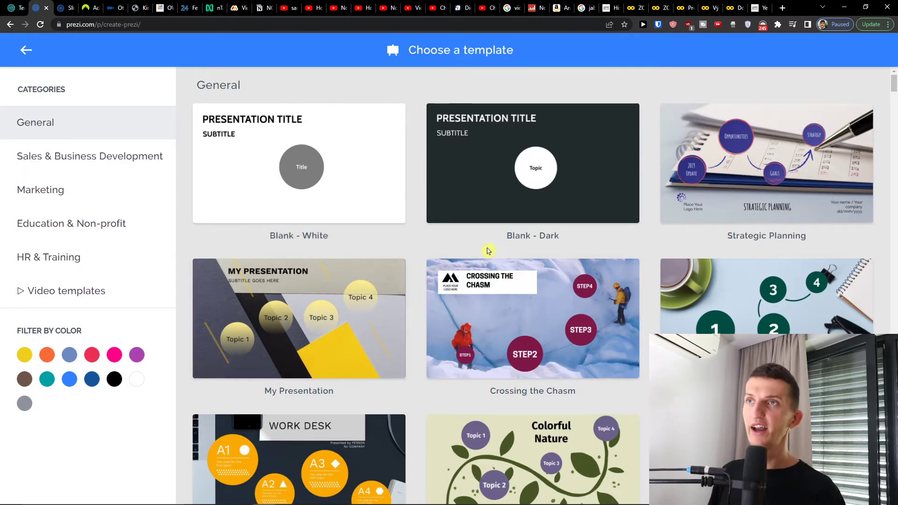
scroll(486, 251, down, 1)
scroll(487, 251, down, 4)
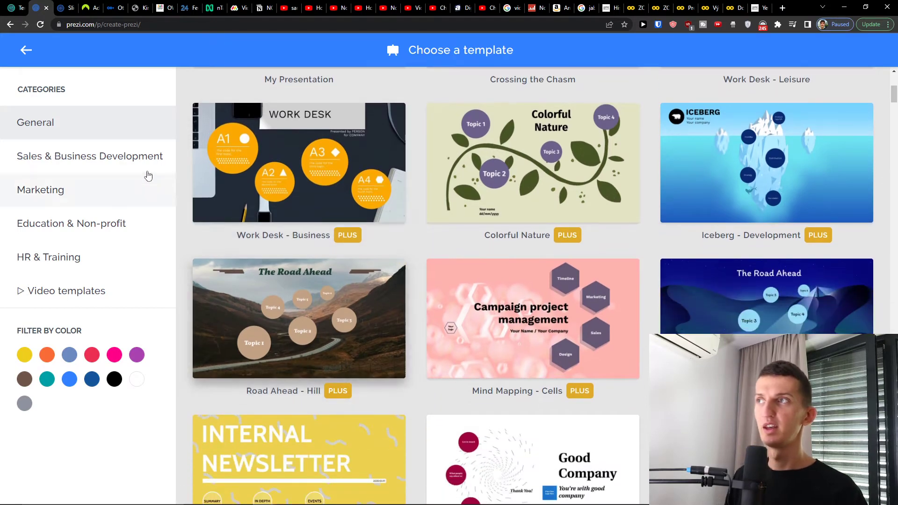
click(108, 165)
click(94, 183)
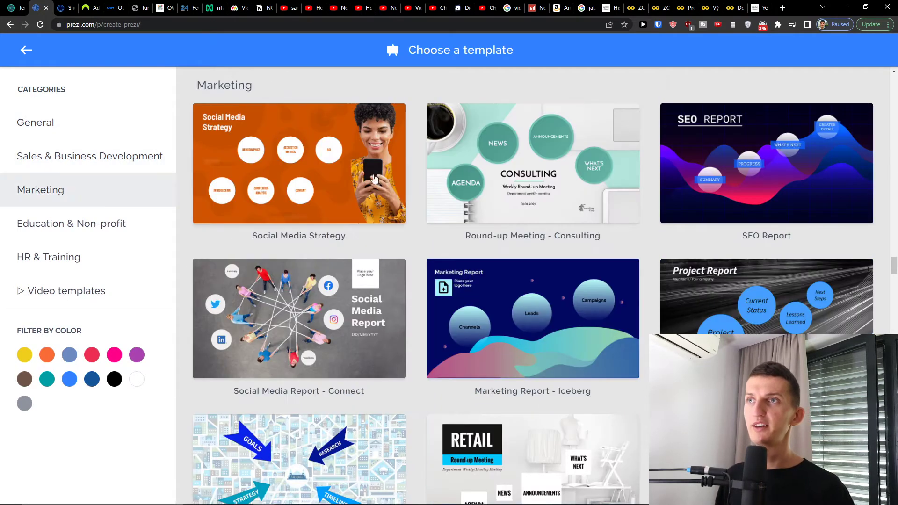
click(39, 128)
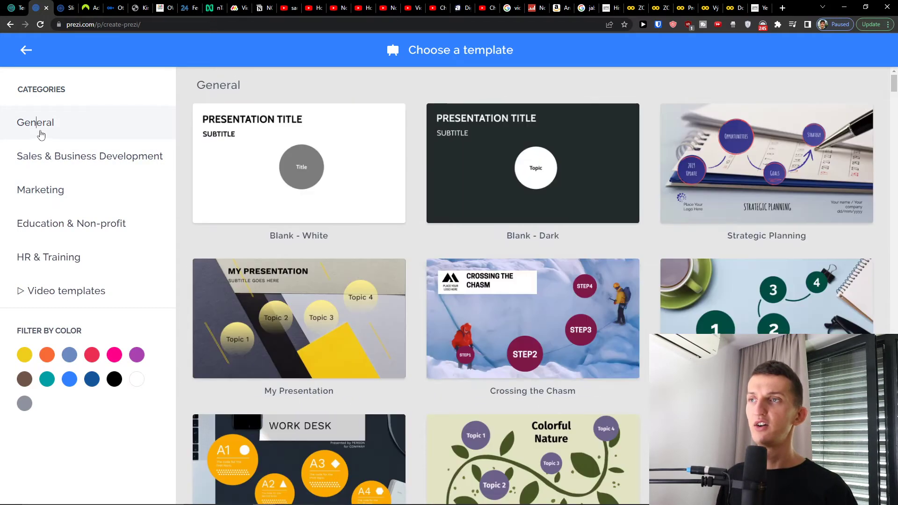
scroll(496, 290, down, 1)
scroll(496, 290, down, 3)
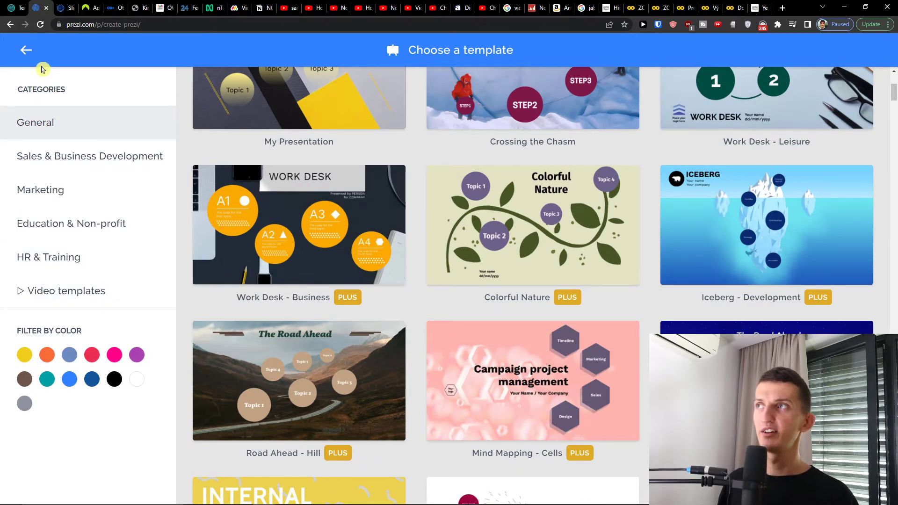
click(26, 55)
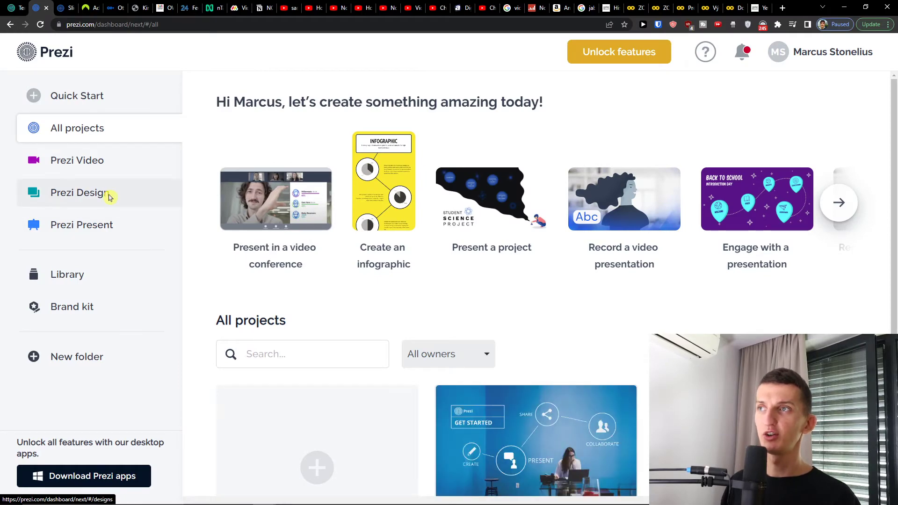
- From the Prezi Present section, start a new presentation and preview the Work Desk - Leisure template
click(109, 198)
click(113, 225)
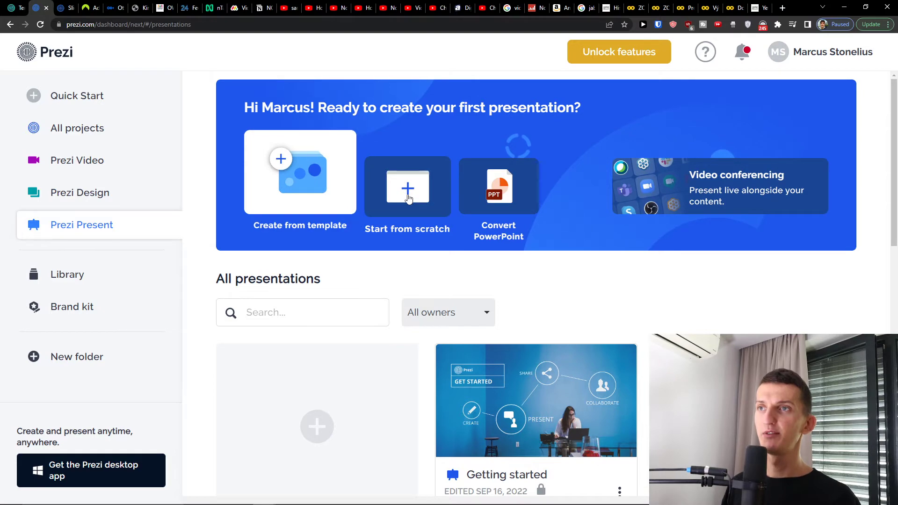
click(269, 171)
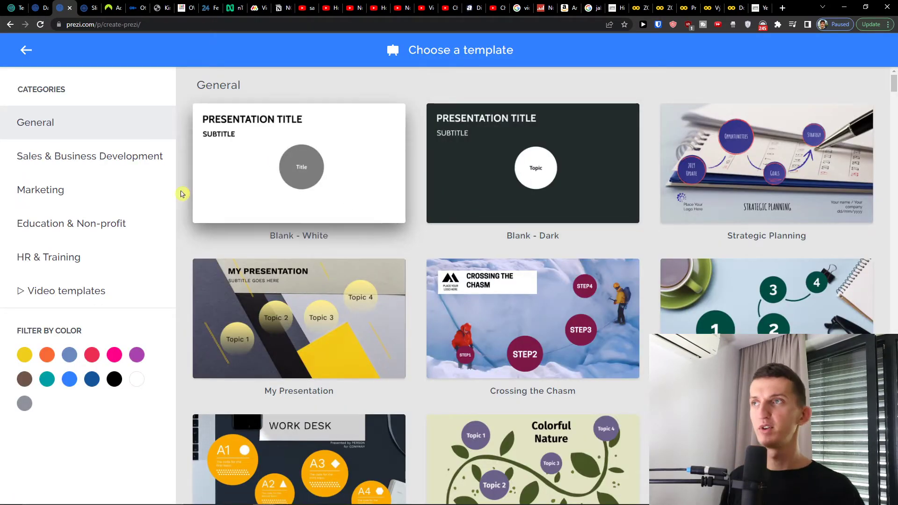
scroll(344, 194, down, 9)
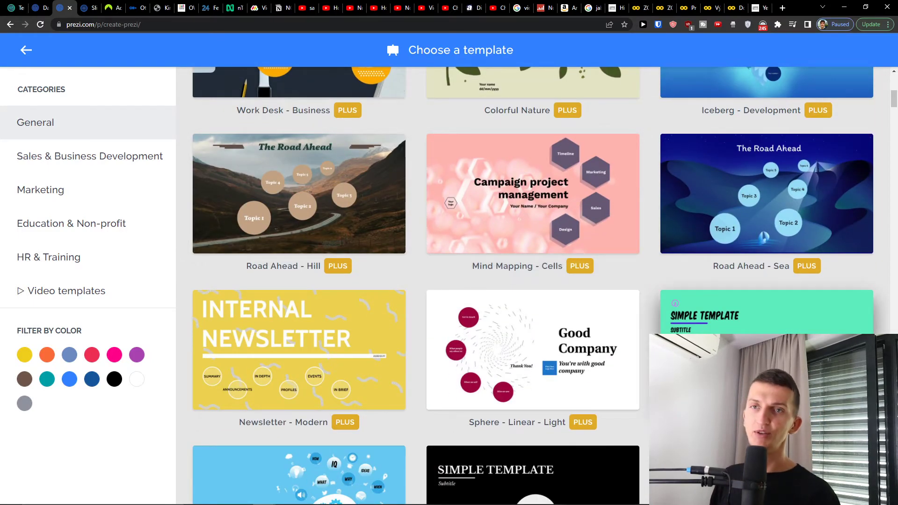
scroll(692, 223, up, 7)
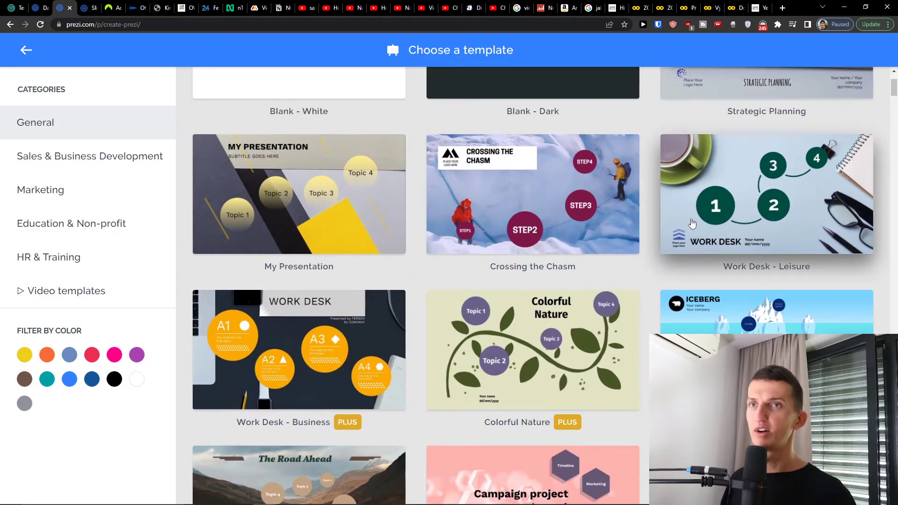
click(692, 224)
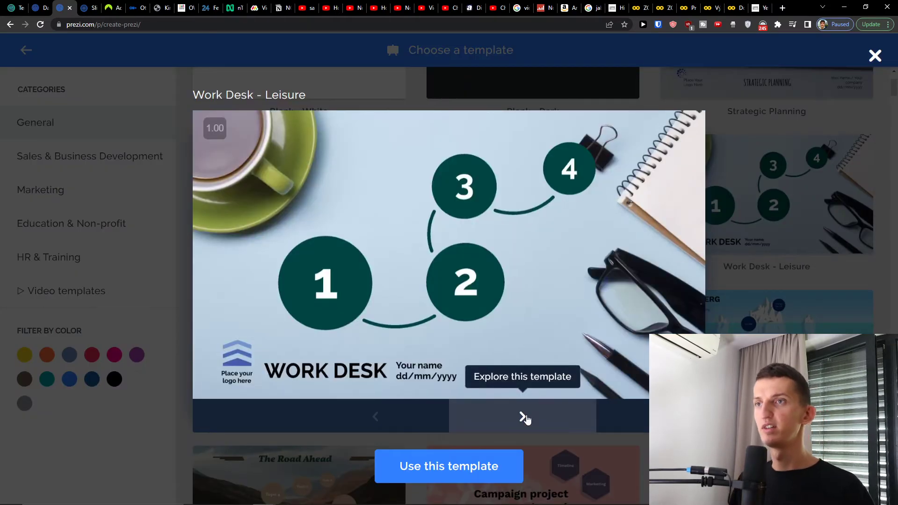
- Page through the Work Desk - Leisure preview and choose it for a new presentation
click(525, 418)
click(526, 418)
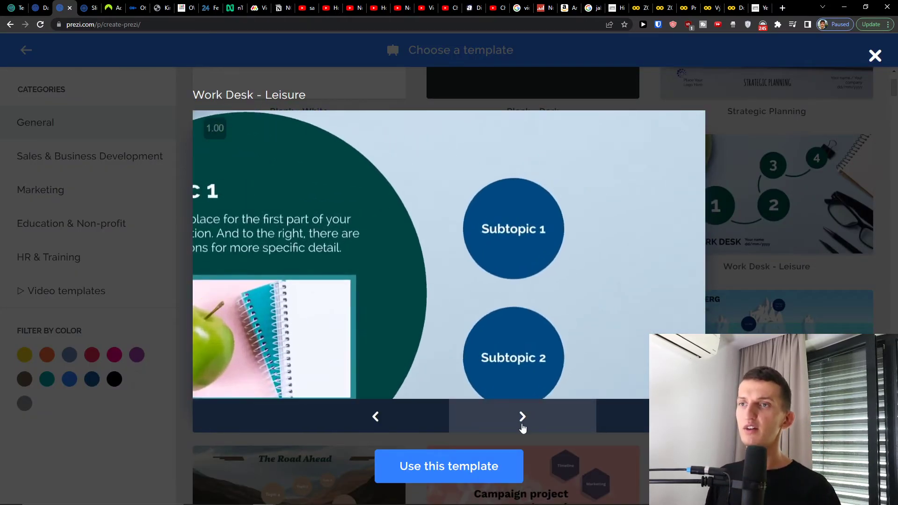
click(437, 468)
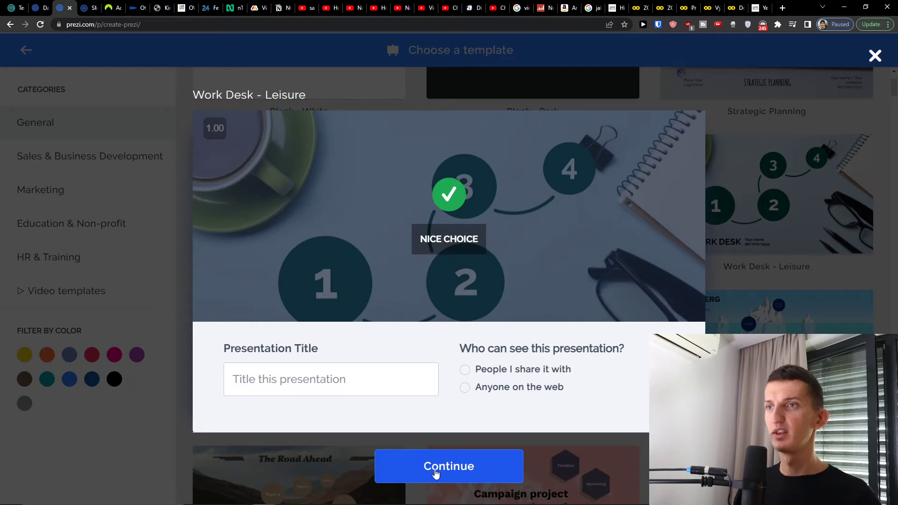
- Title the presentation 'Basic Template', make it visible to anyone on the web, and create it
click(377, 369)
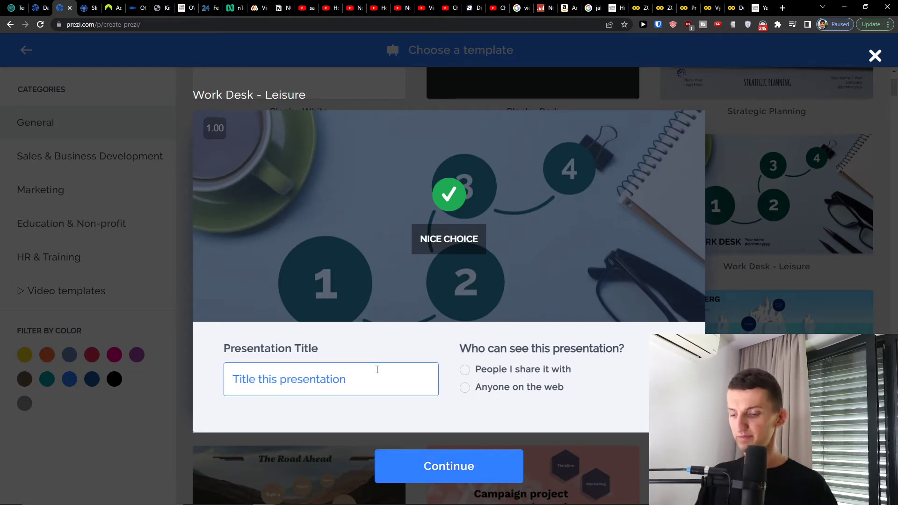
text(Basic Temp)
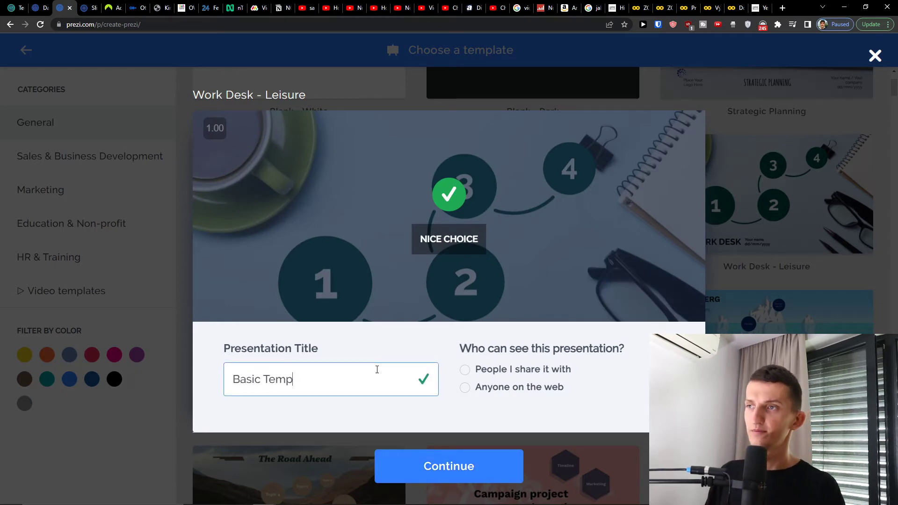
text(late)
click(414, 462)
click(498, 388)
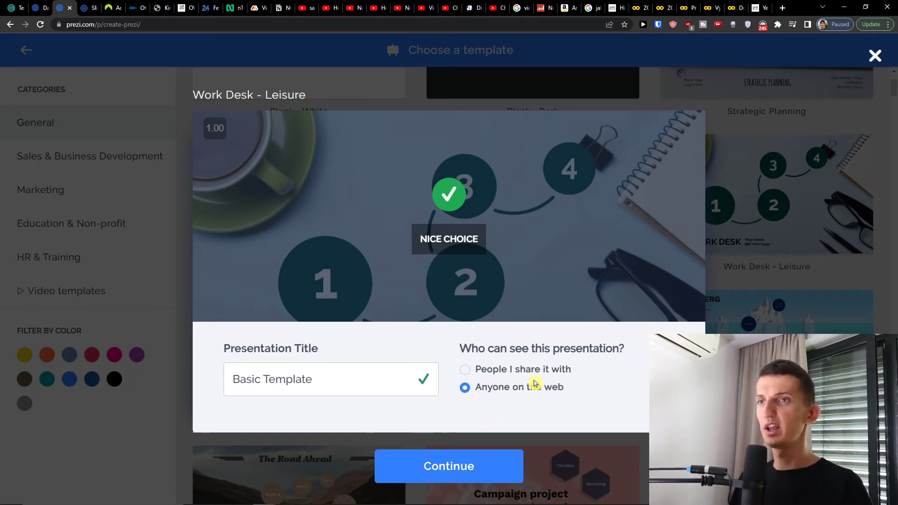
click(473, 476)
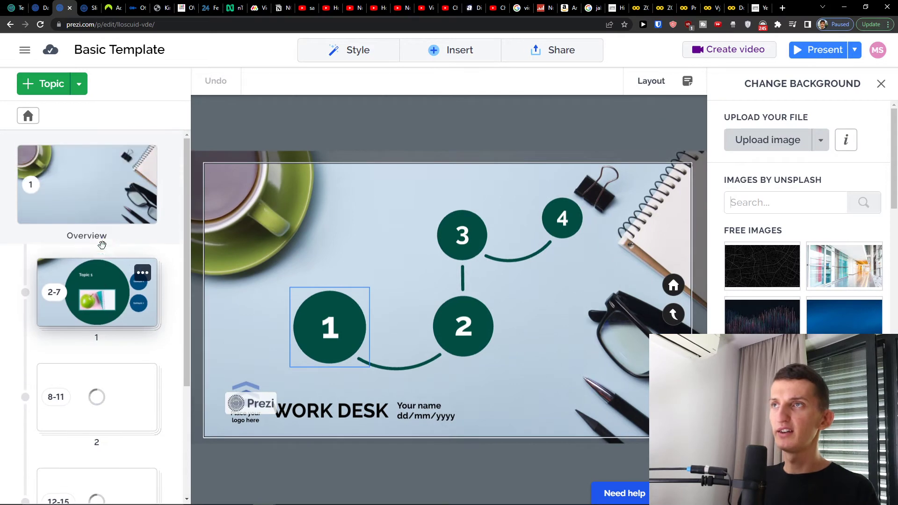
- Close the Change Background panel so the Work Desk title slide fills the canvas
click(883, 84)
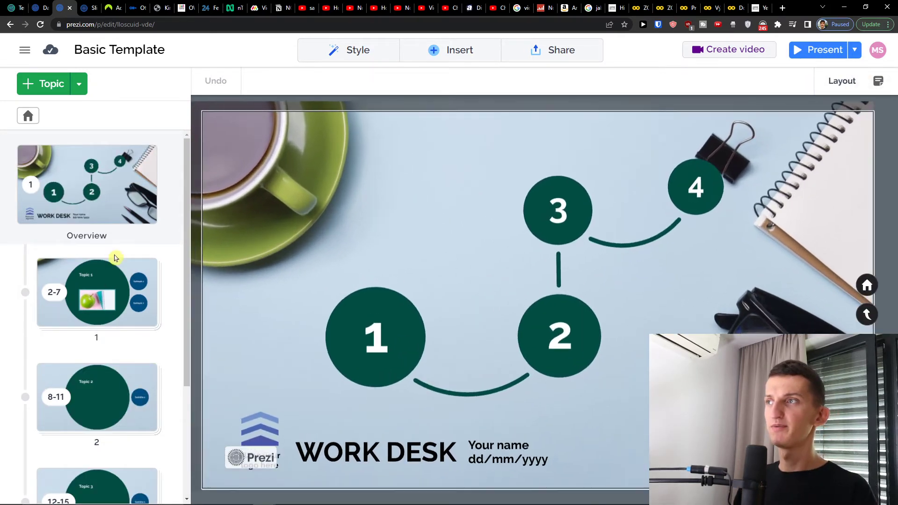
scroll(111, 246, down, 4)
scroll(111, 247, up, 4)
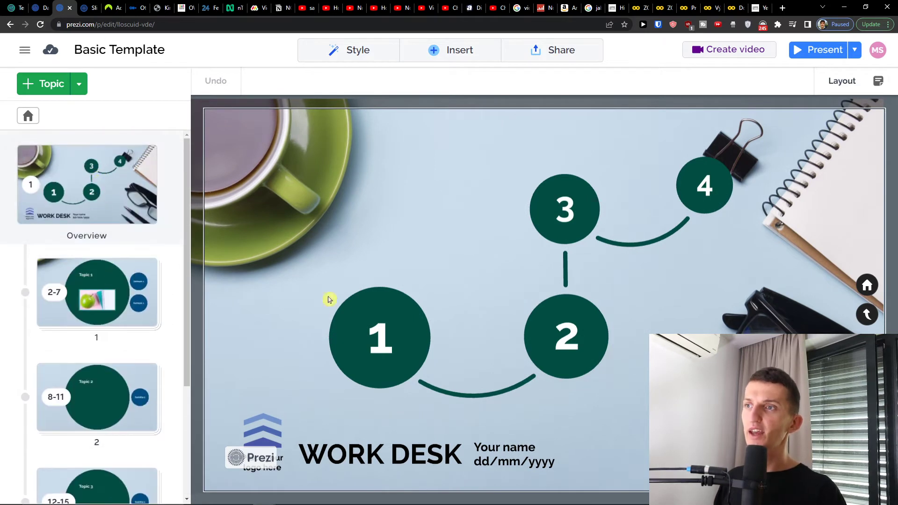
- Add a new topic to the overview and deselect it
scroll(47, 260, down, 4)
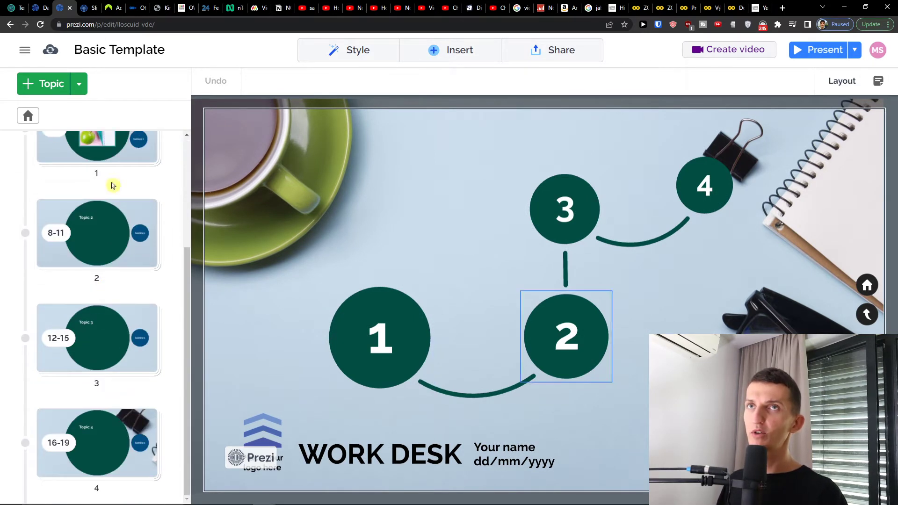
click(43, 88)
scroll(118, 218, up, 5)
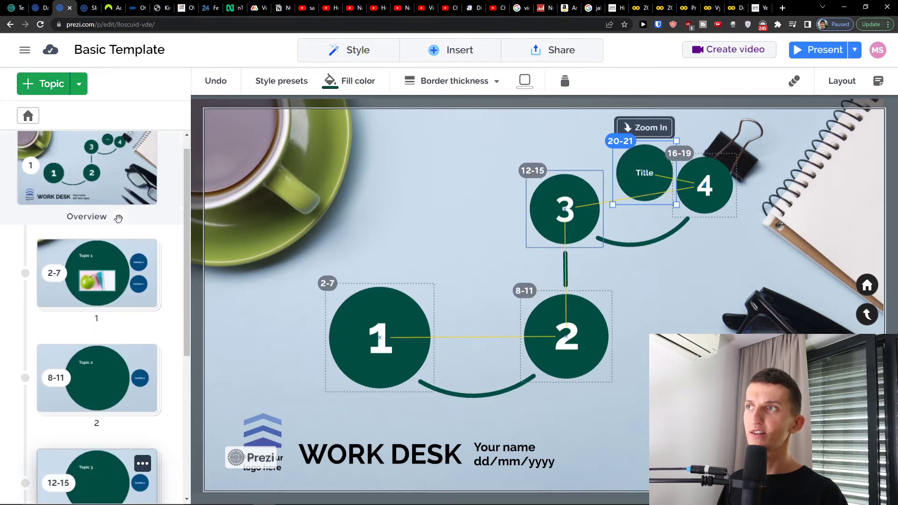
click(106, 187)
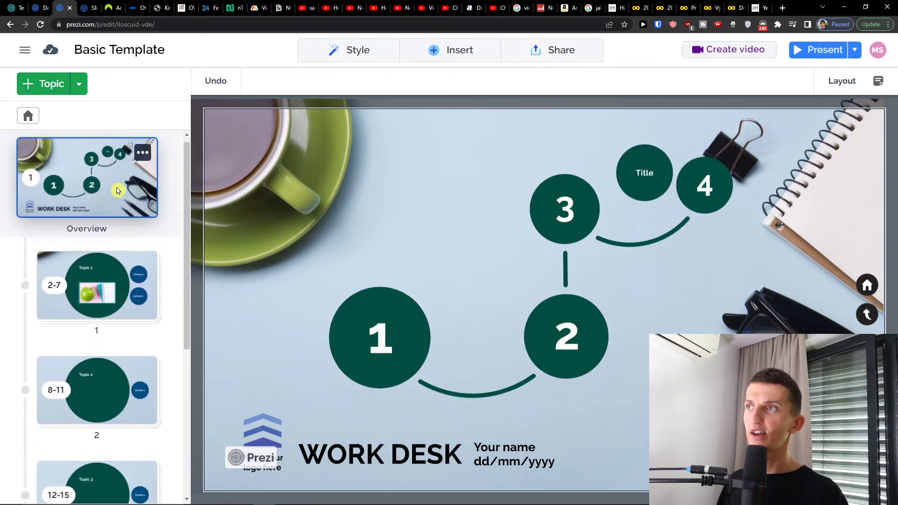
- Zoom into Topic 1 and Subtopic 1, glance at the Layout options, then return to the overview
click(388, 334)
click(95, 294)
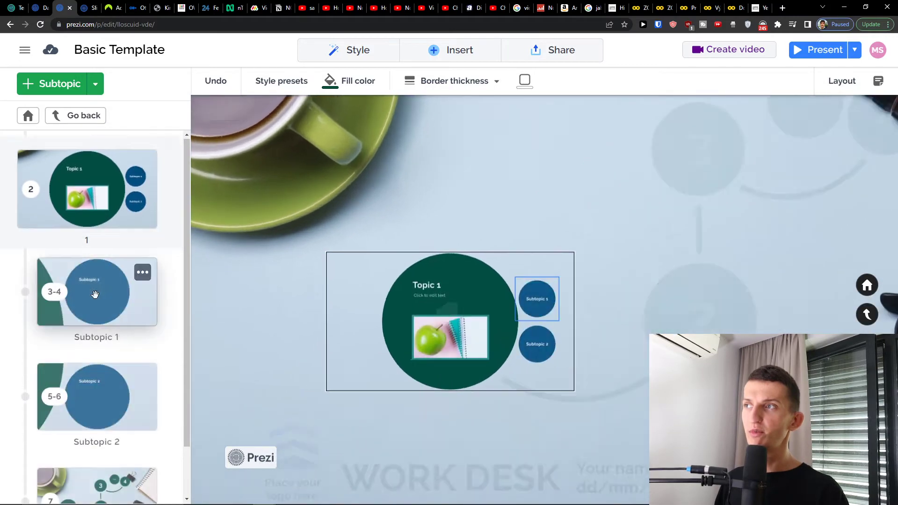
click(105, 305)
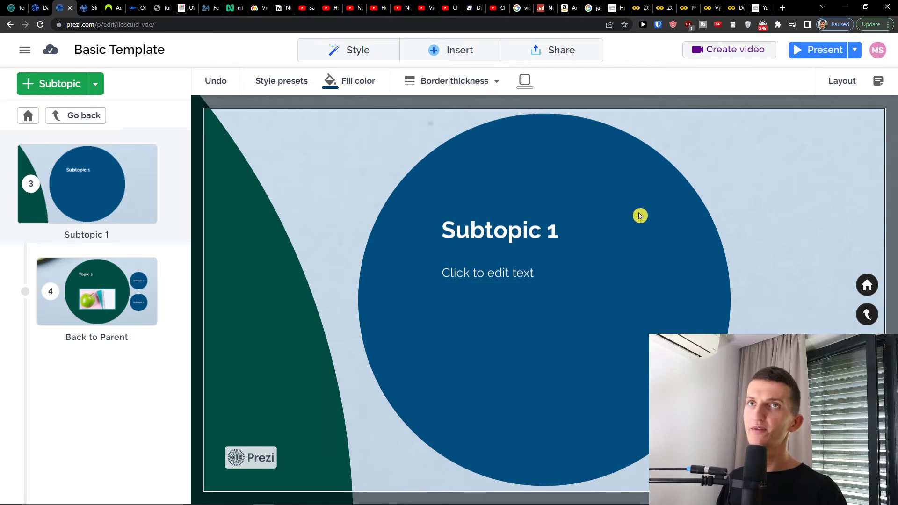
click(842, 81)
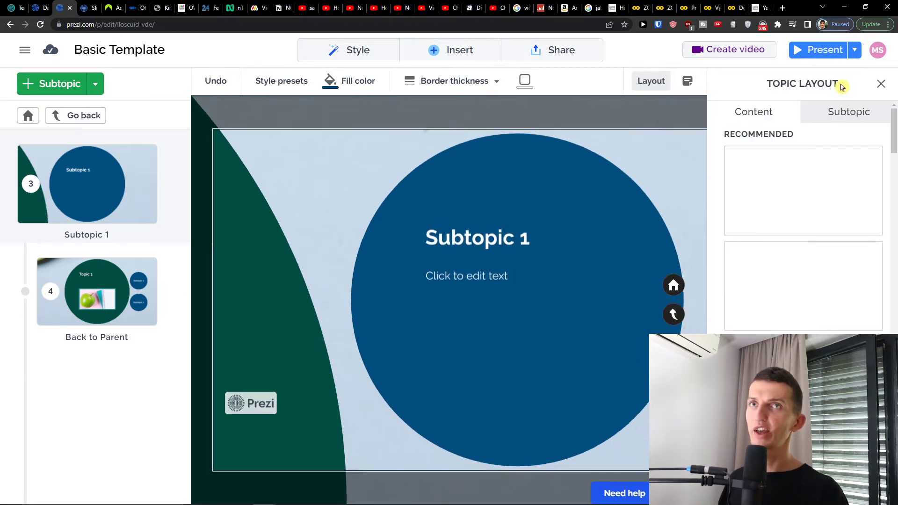
click(884, 84)
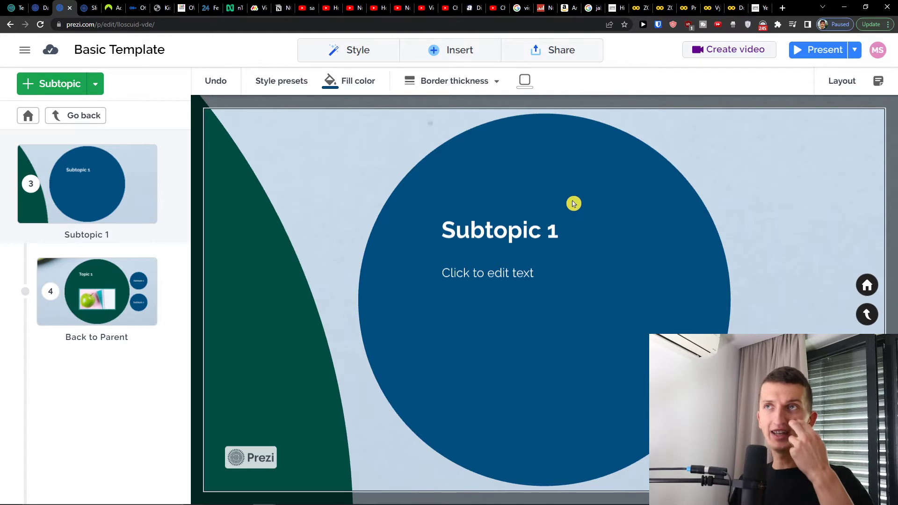
mouse_move(447, 502)
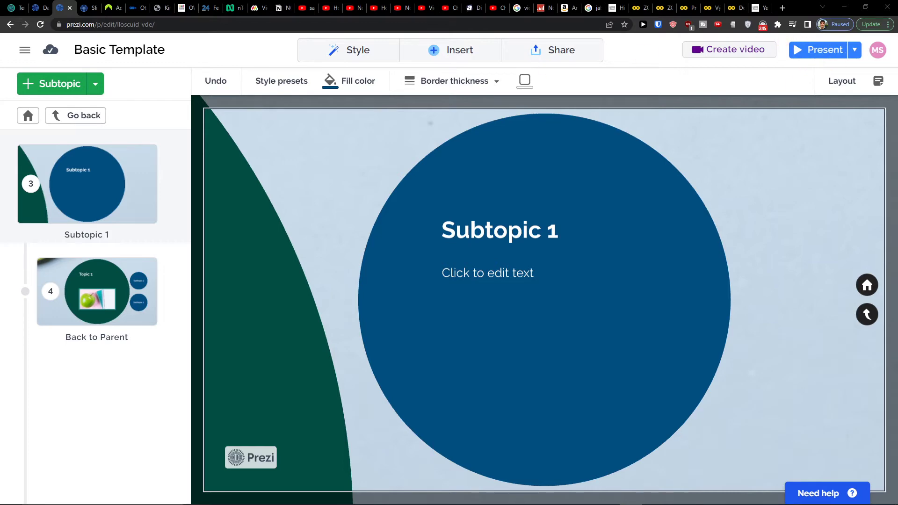
click(28, 116)
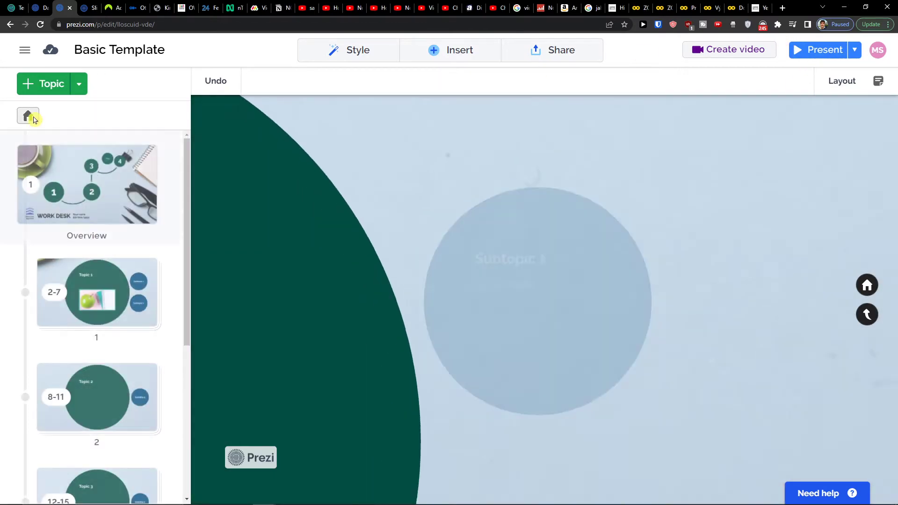
- Zoom from the overview into Topic 1 and then into Subtopic 1
click(364, 339)
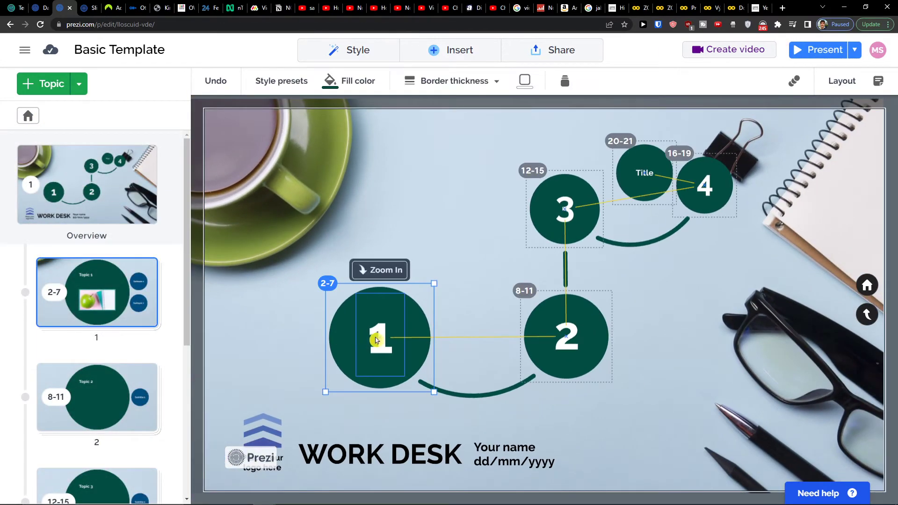
click(369, 301)
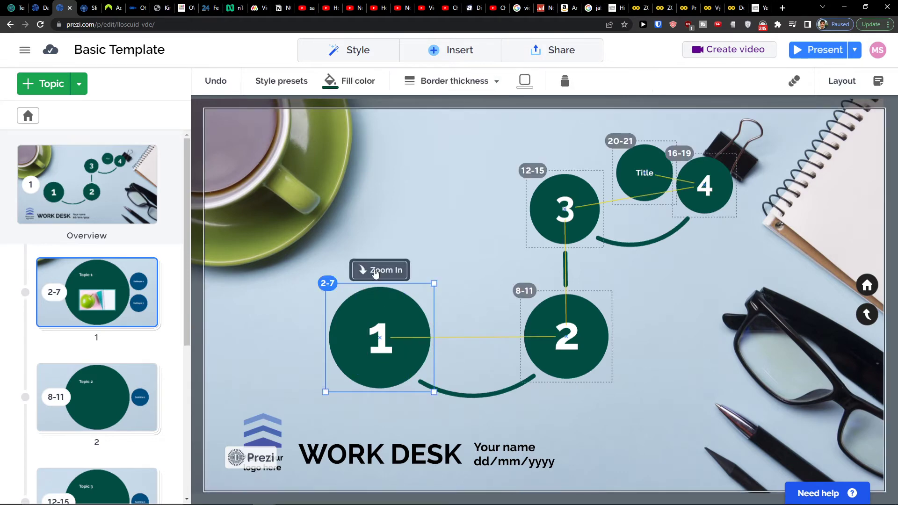
click(370, 266)
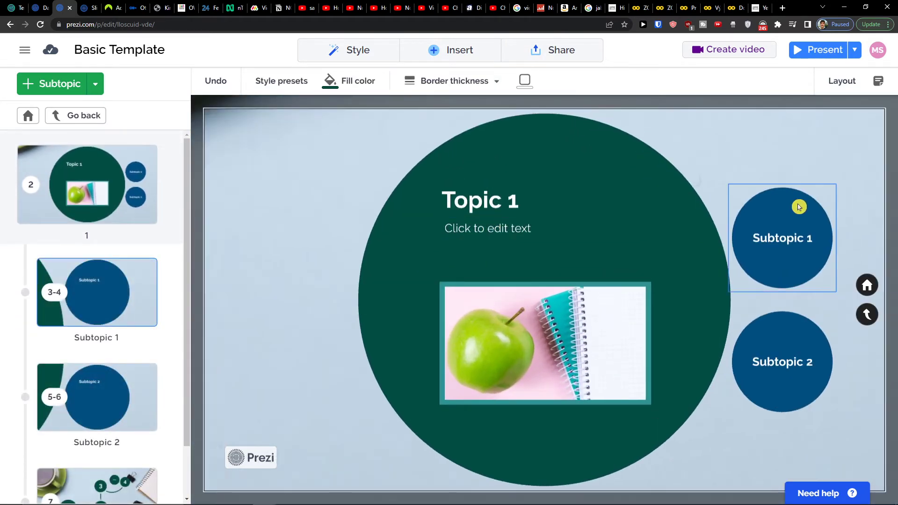
click(801, 204)
click(797, 174)
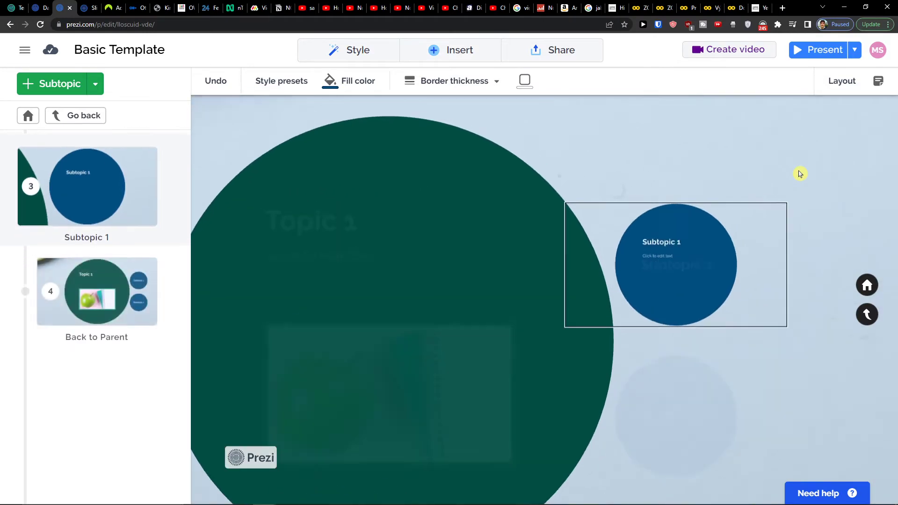
click(96, 286)
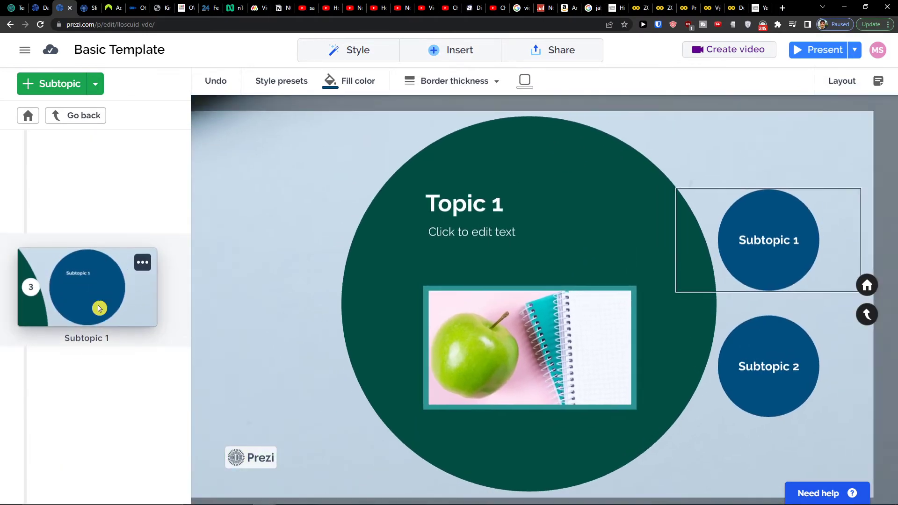
click(99, 308)
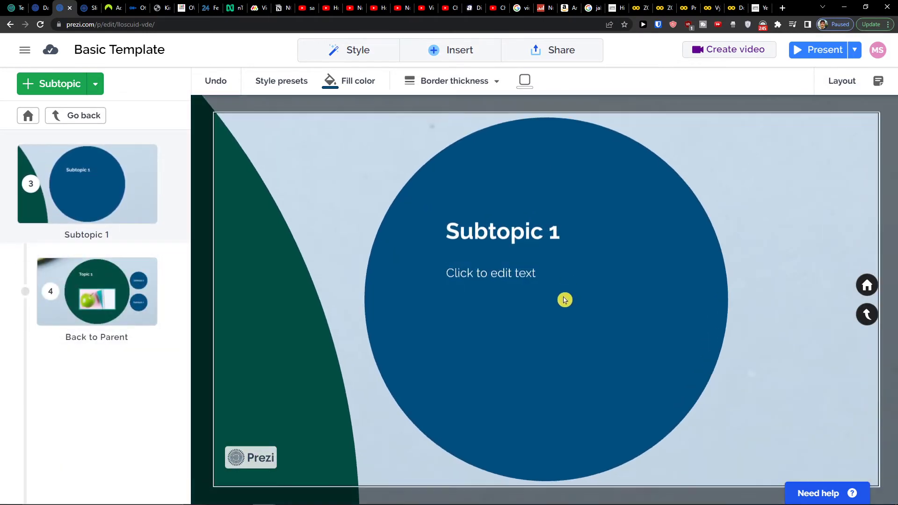
- Select the Subtopic 1 circle shape and bring up the Insert item list
click(524, 277)
click(518, 303)
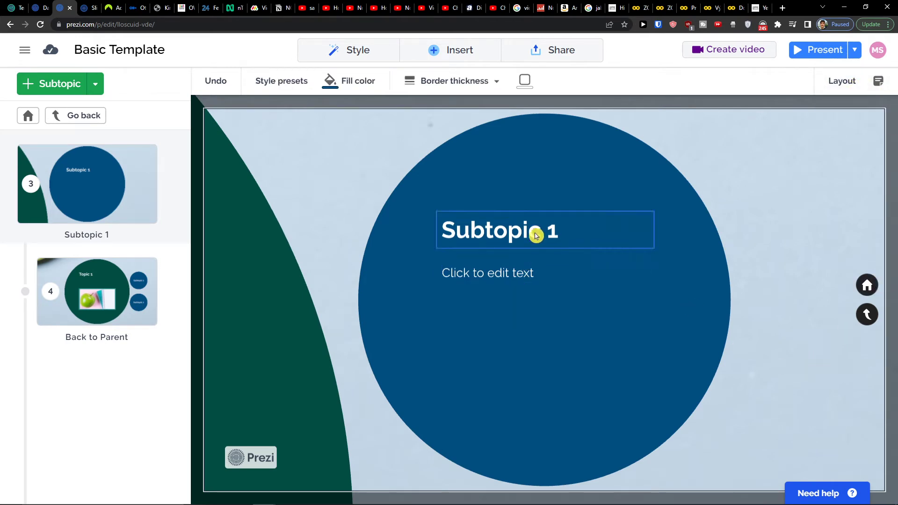
click(432, 48)
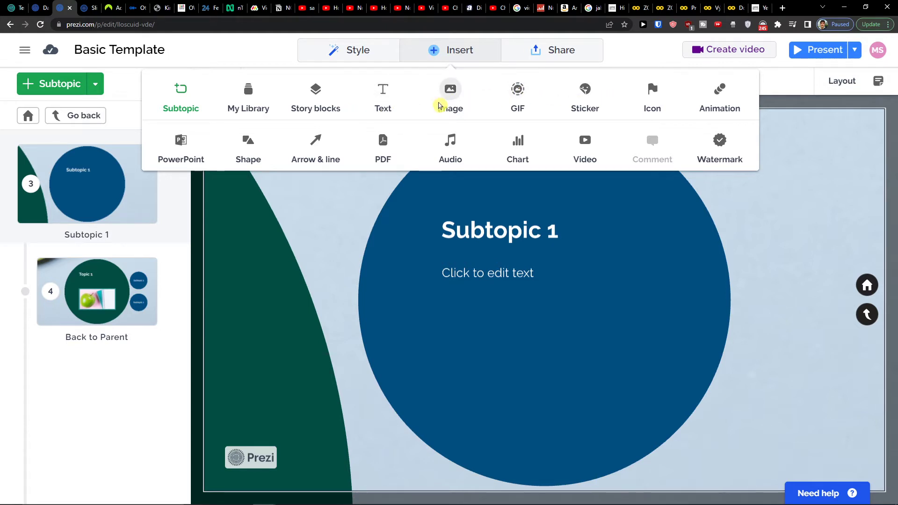
- Add a light triangle to Subtopic 1, shrink it and centre it below the circle's text
click(246, 140)
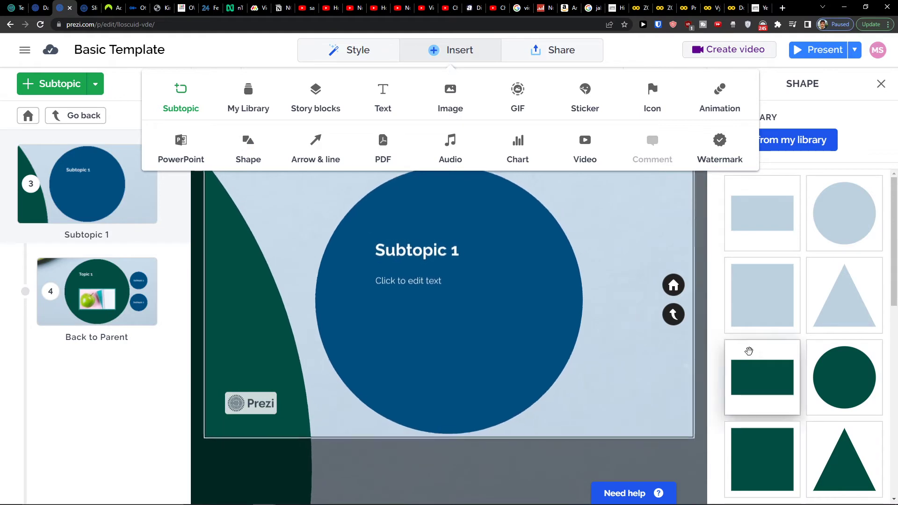
click(835, 311)
drag(482, 287, 472, 339)
drag(519, 378, 445, 301)
drag(411, 276, 450, 347)
click(430, 52)
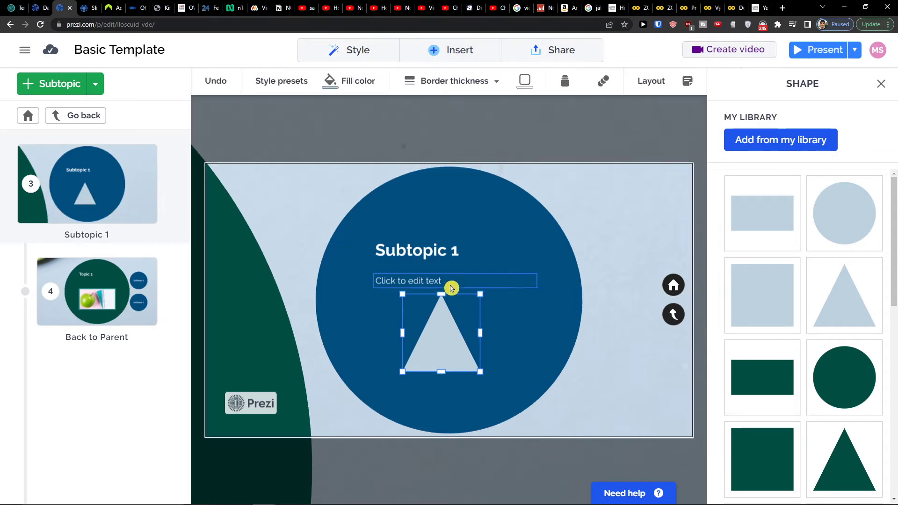
scroll(786, 299, down, 10)
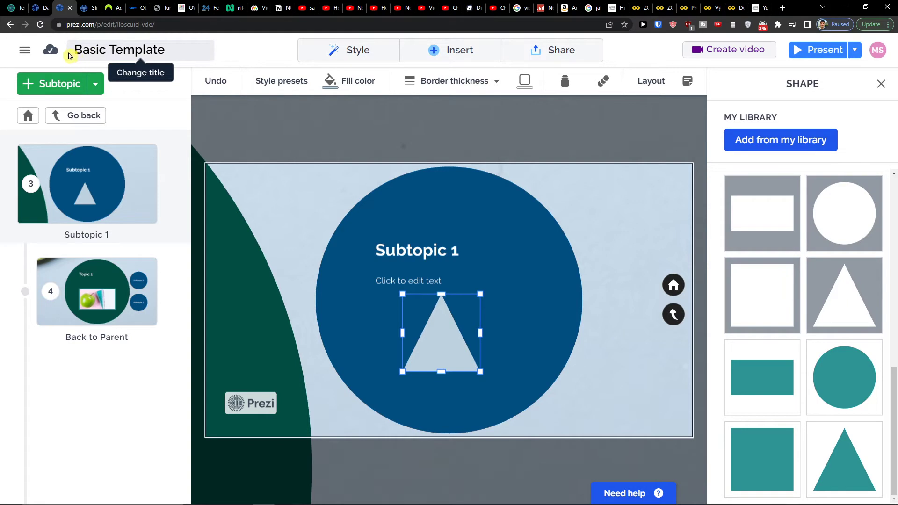
- Leave the editor for the dashboard and start a new Prezi Design from a template
click(25, 50)
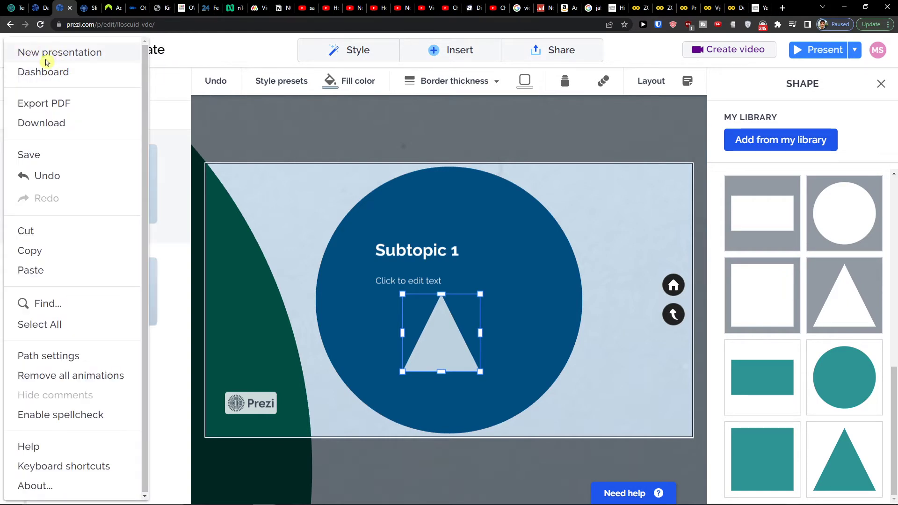
click(673, 130)
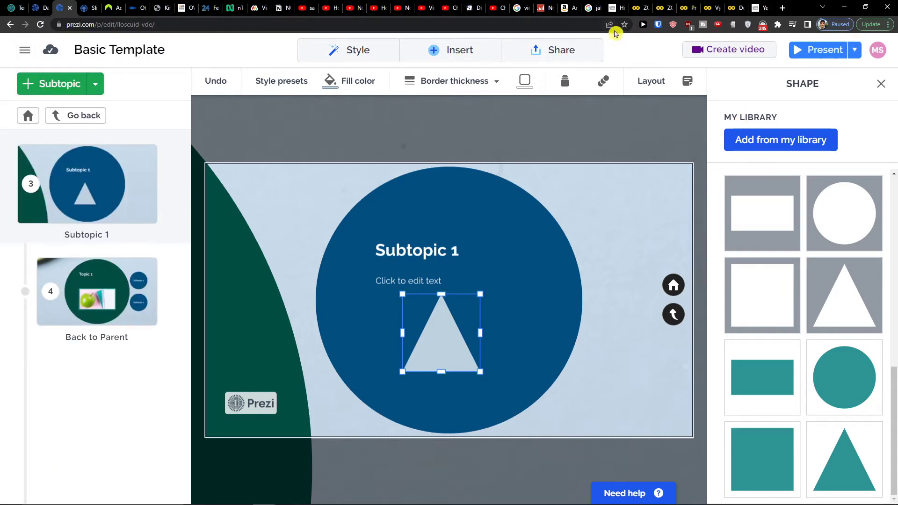
click(9, 29)
click(10, 28)
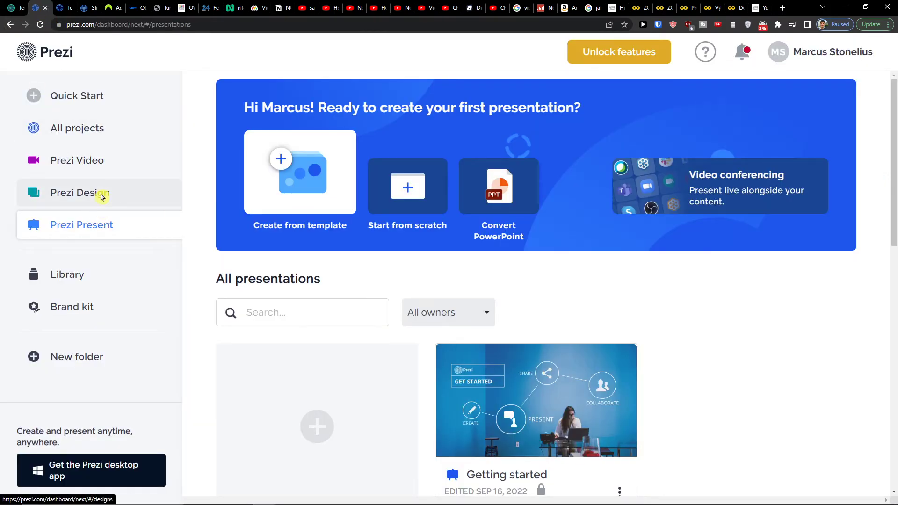
click(100, 193)
click(295, 182)
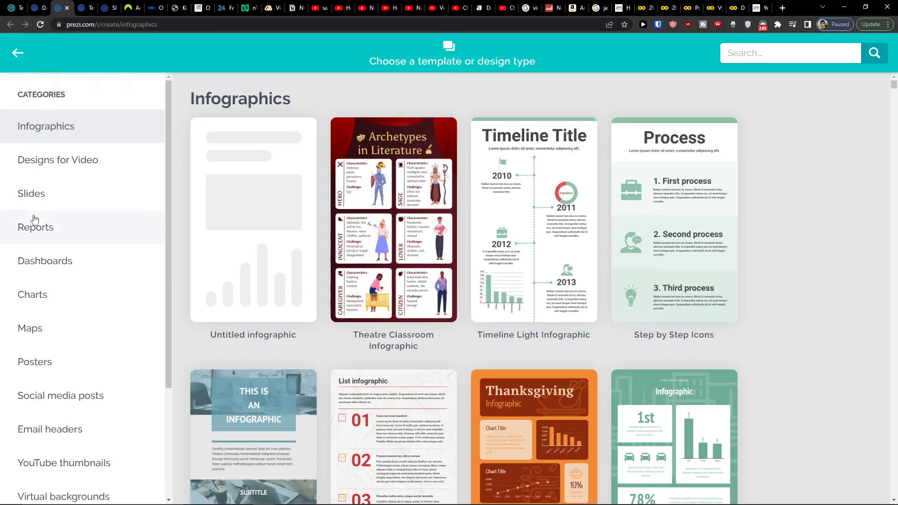
- Return to the template chooser, show the Slides category and preview Blue Waves
click(75, 8)
click(39, 3)
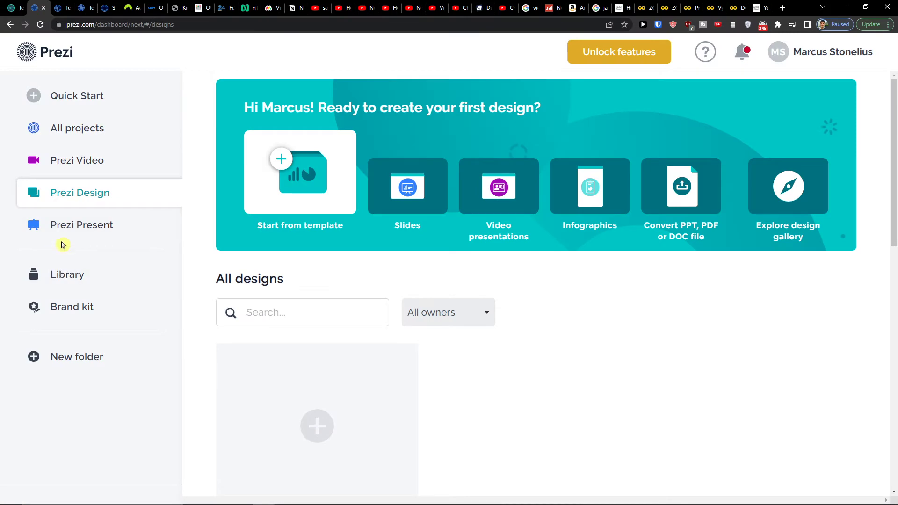
click(64, 226)
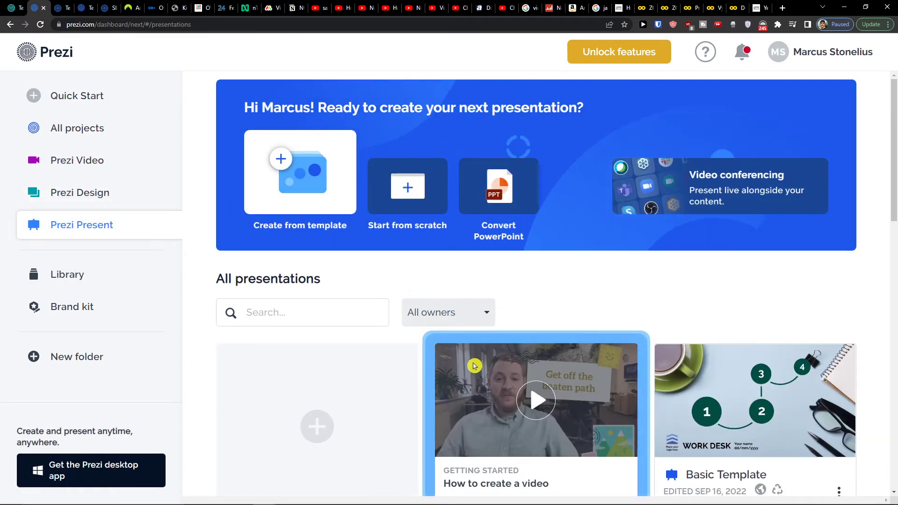
scroll(333, 272, down, 4)
scroll(522, 271, up, 3)
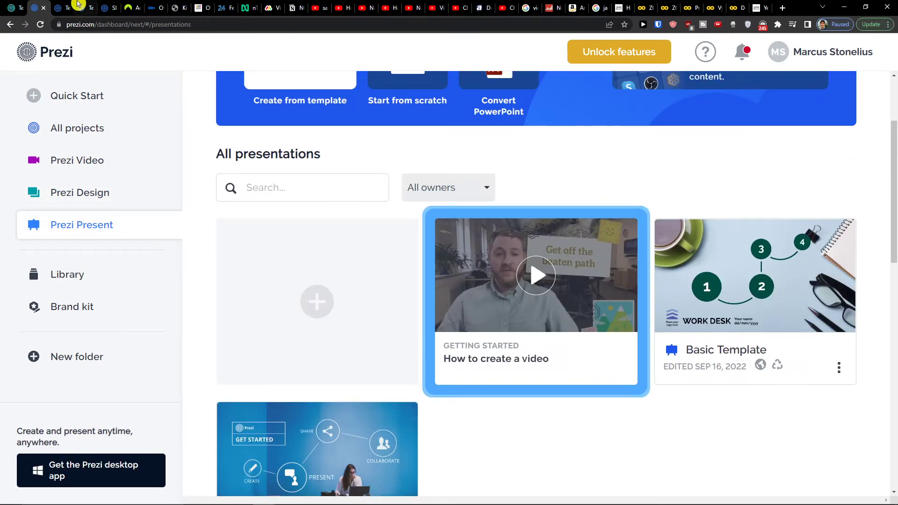
click(61, 6)
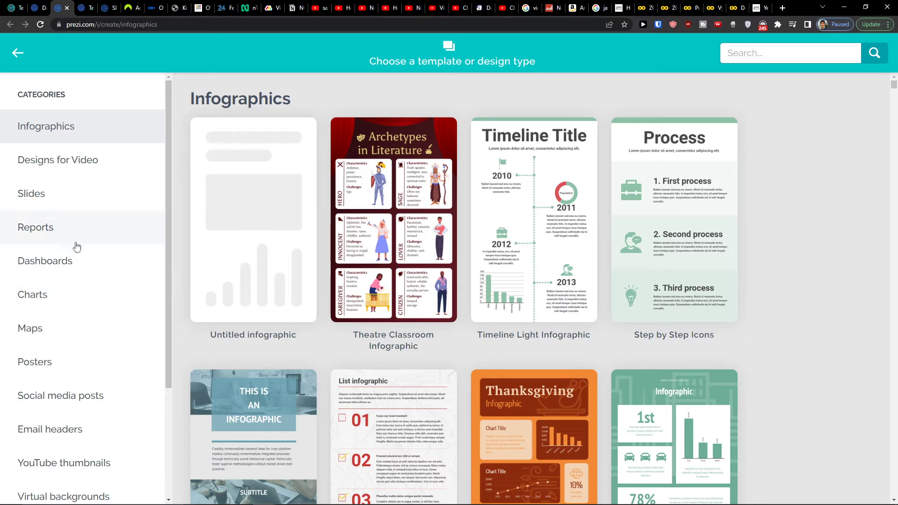
click(52, 210)
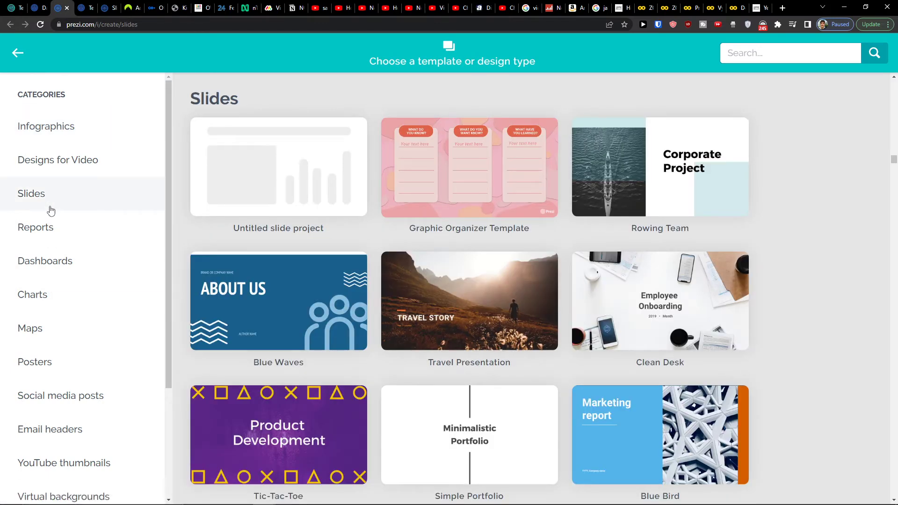
click(301, 311)
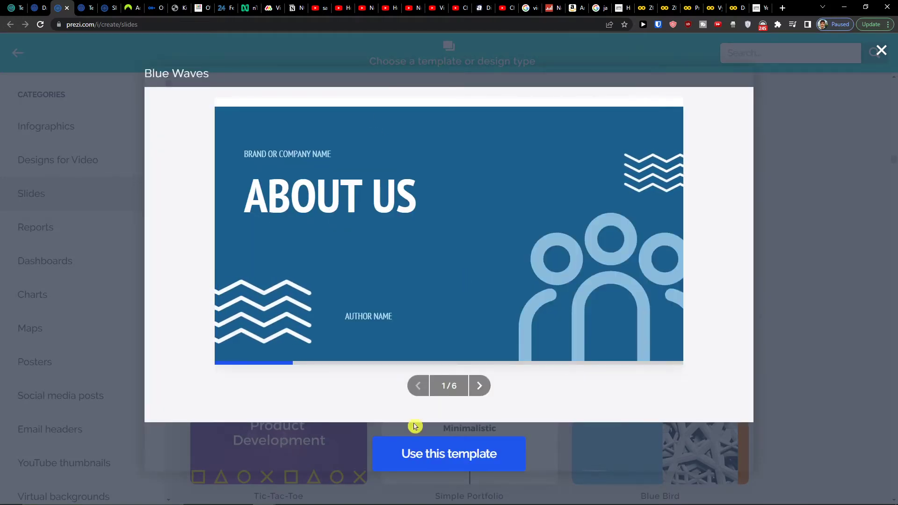
- Create a public design from Blue Waves titled 'Prezi Basic'
click(421, 460)
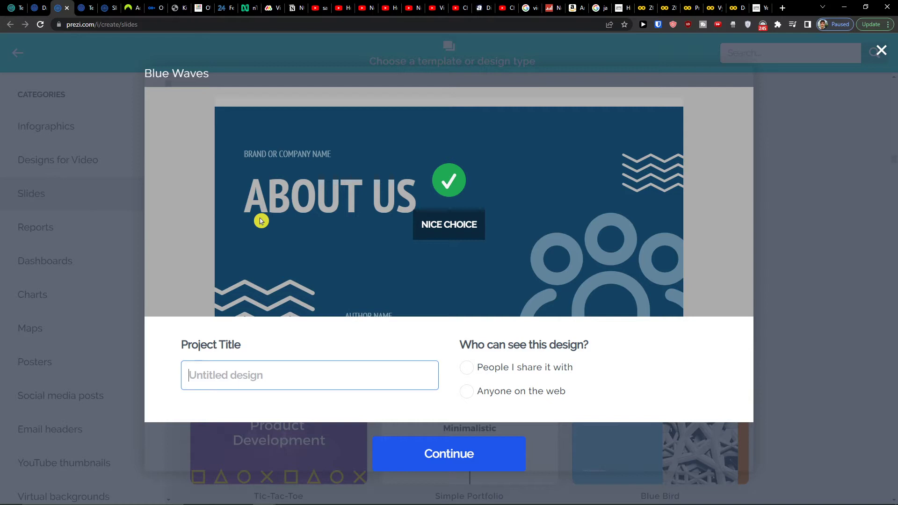
text(Prezi Bas)
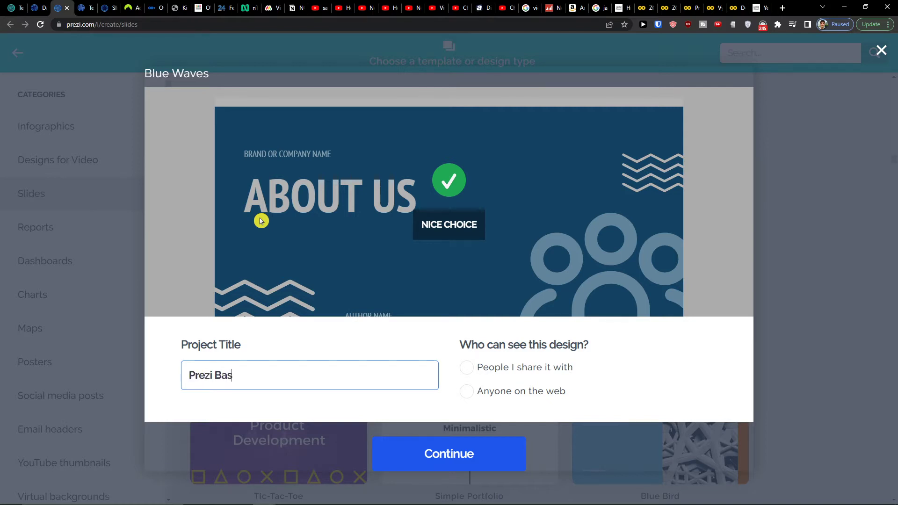
click(525, 402)
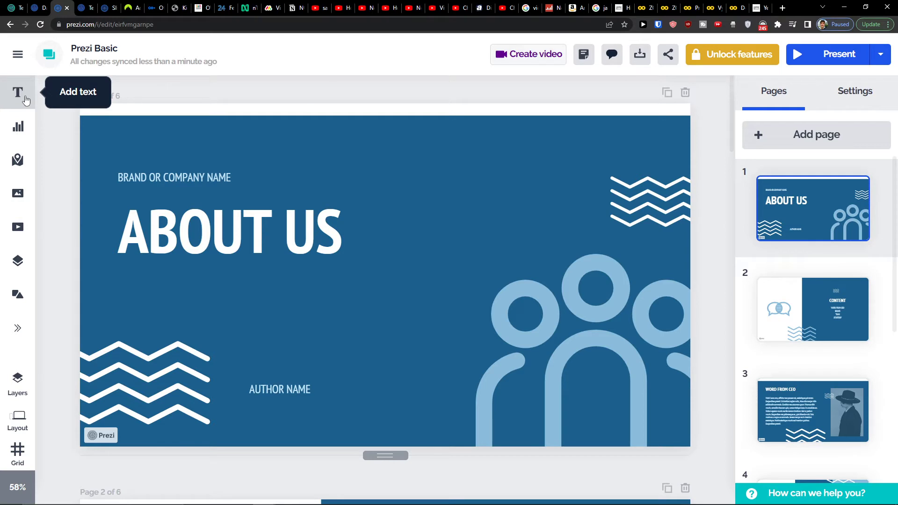
- Drop a pie chart onto page 1 and review its Books/Movies data and settings
click(18, 93)
mouse_move(162, 215)
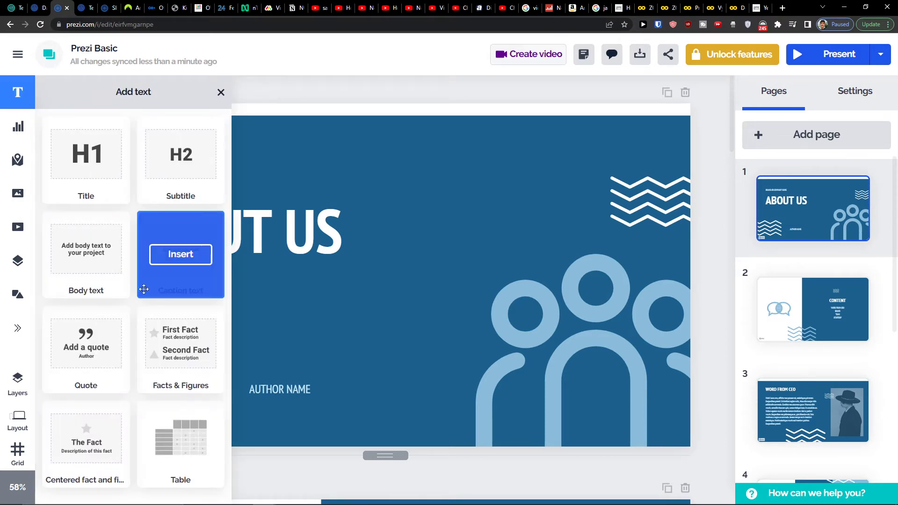
click(14, 124)
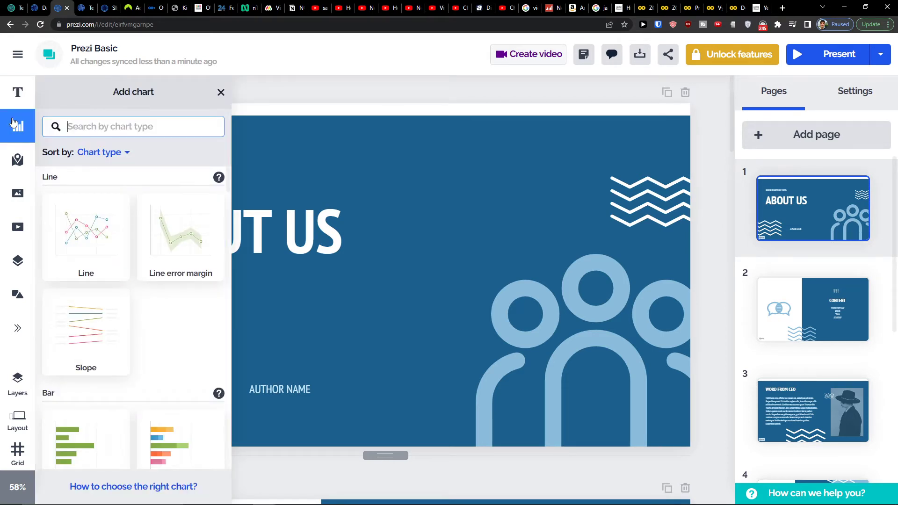
scroll(100, 187, down, 2)
scroll(98, 206, down, 4)
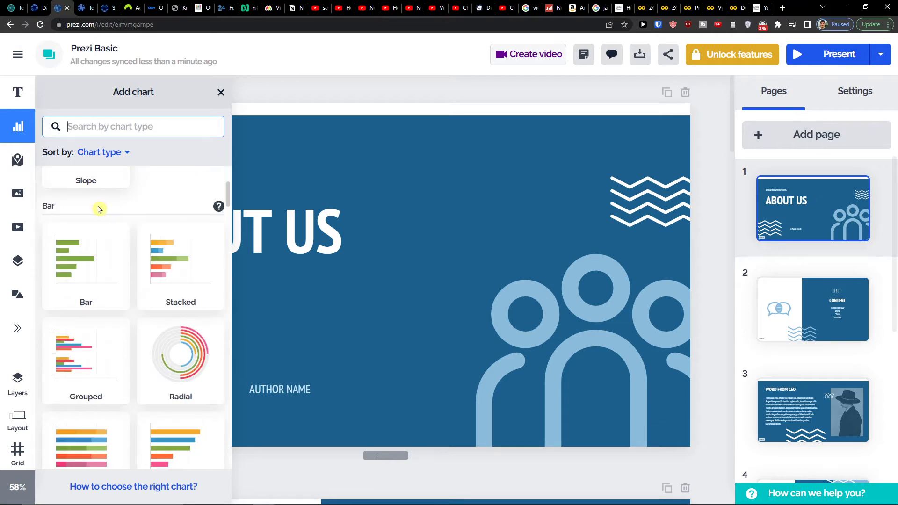
mouse_move(161, 255)
scroll(161, 254, down, 10)
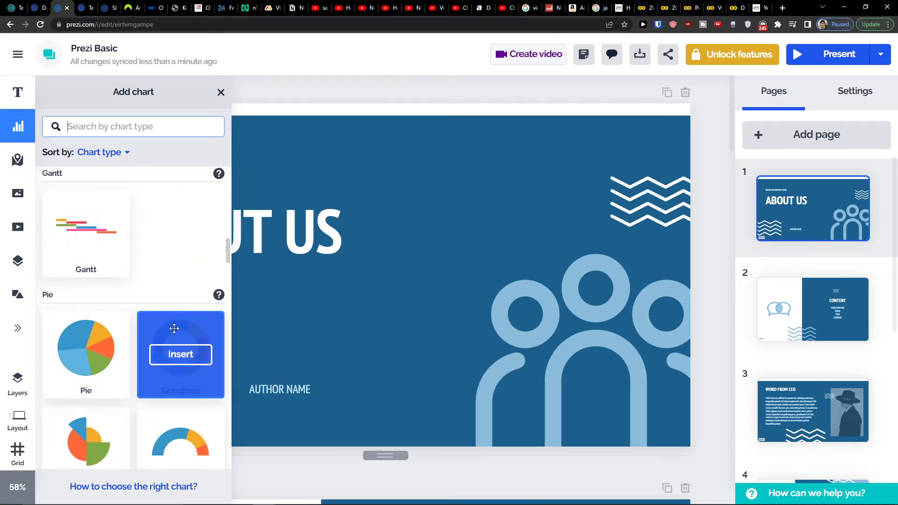
mouse_move(77, 250)
drag(78, 250, 240, 250)
drag(110, 245, 469, 292)
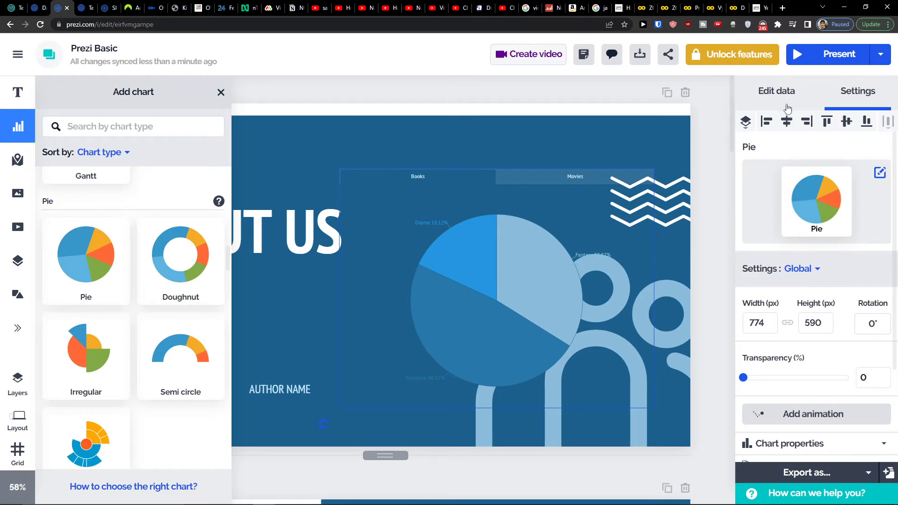
click(773, 102)
click(831, 100)
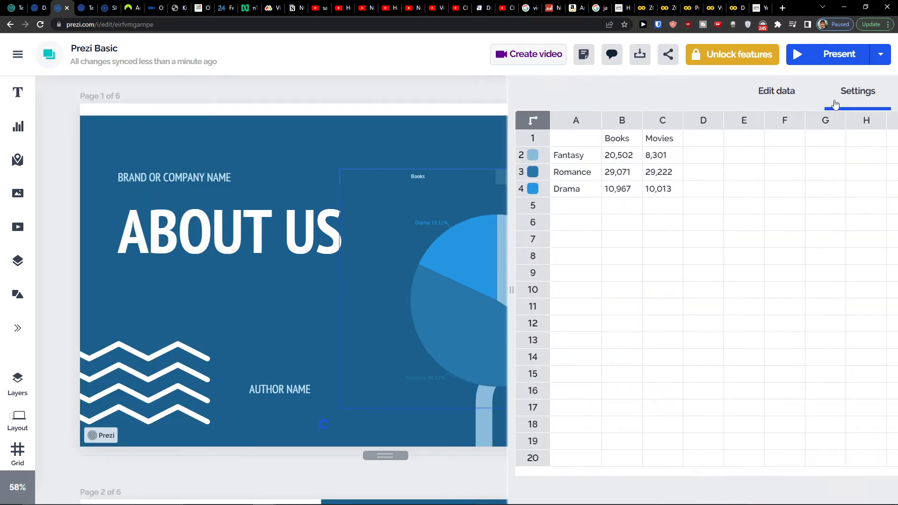
click(18, 162)
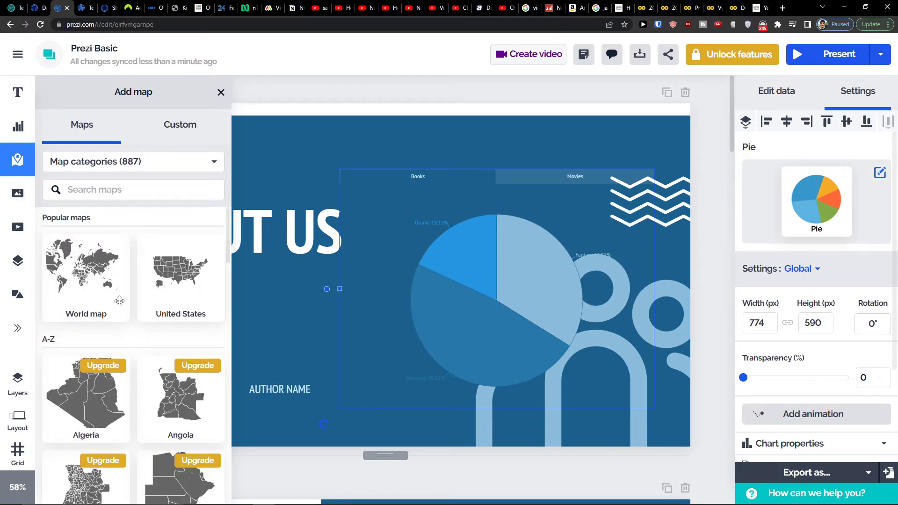
click(17, 193)
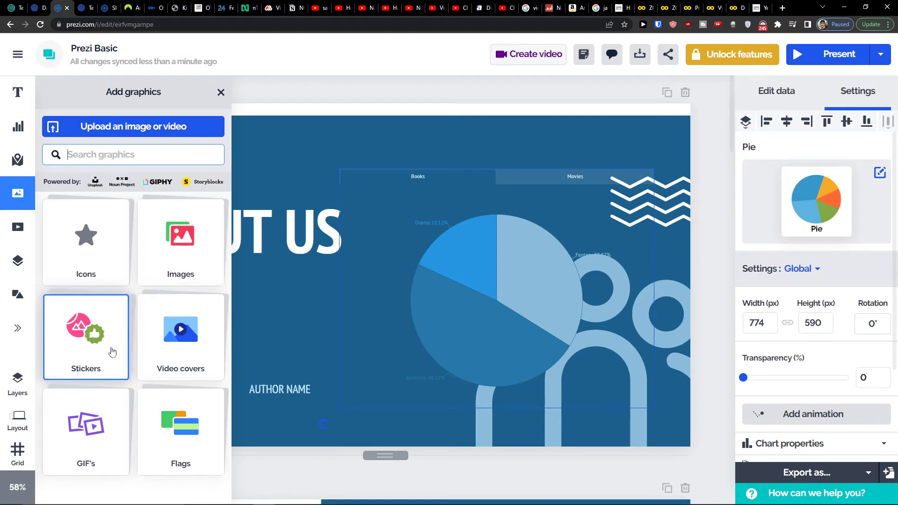
click(183, 263)
mouse_move(198, 293)
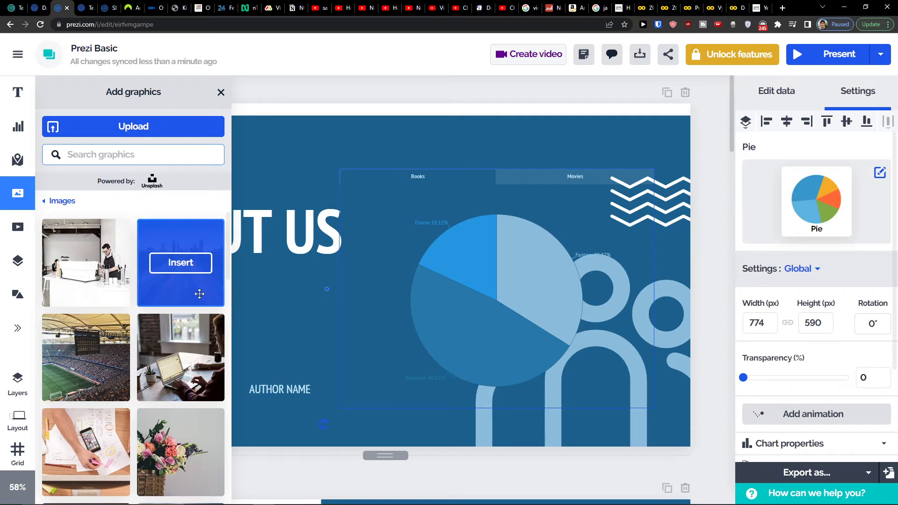
click(315, 343)
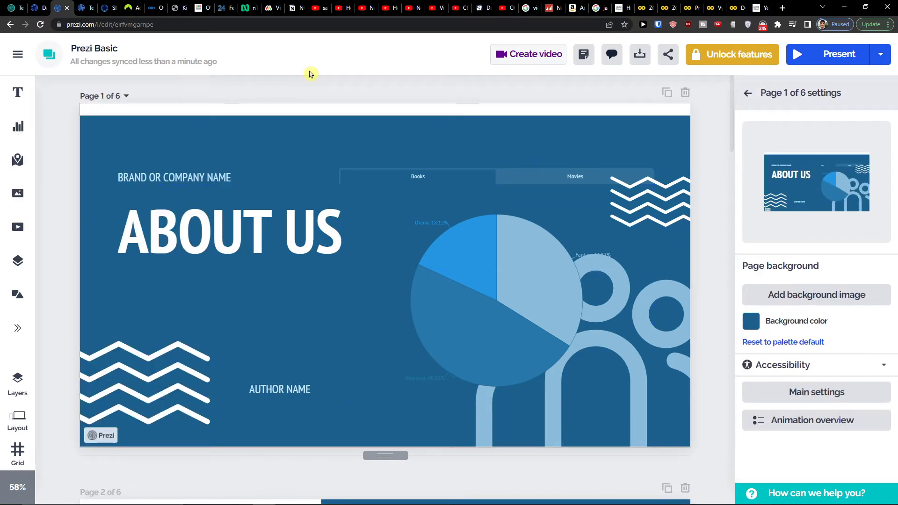
click(748, 93)
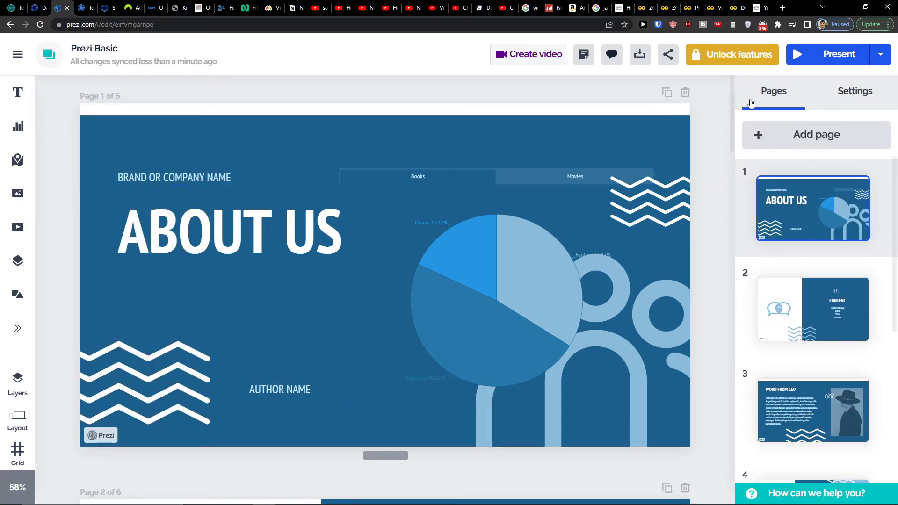
- On page 2, slightly shrink the list text box
click(787, 307)
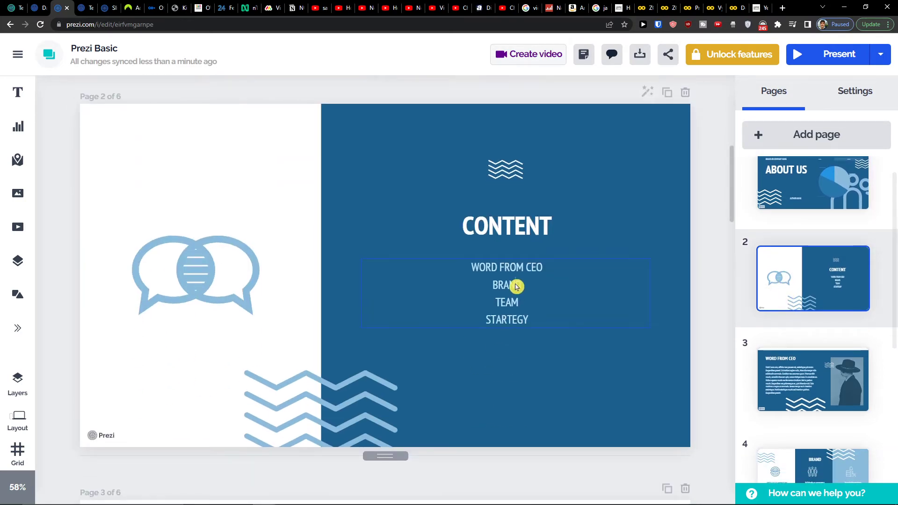
click(515, 287)
mouse_move(514, 314)
mouse_down()
mouse_move(504, 290)
mouse_move(516, 311)
mouse_up()
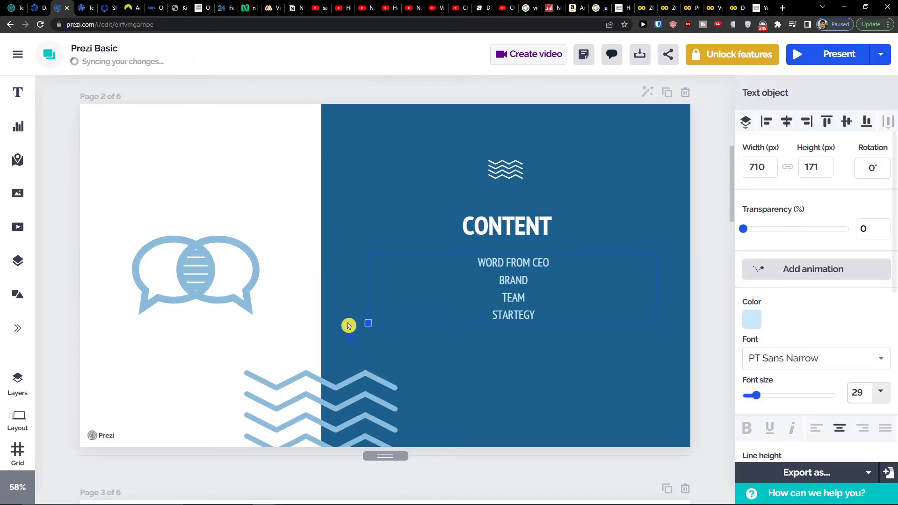
drag(366, 321, 343, 320)
- Delete the CONTENT title, wave icon and list text box from page 2
click(486, 218)
drag(479, 221, 487, 184)
key(Delete)
click(503, 171)
key(Delete)
drag(499, 266, 507, 168)
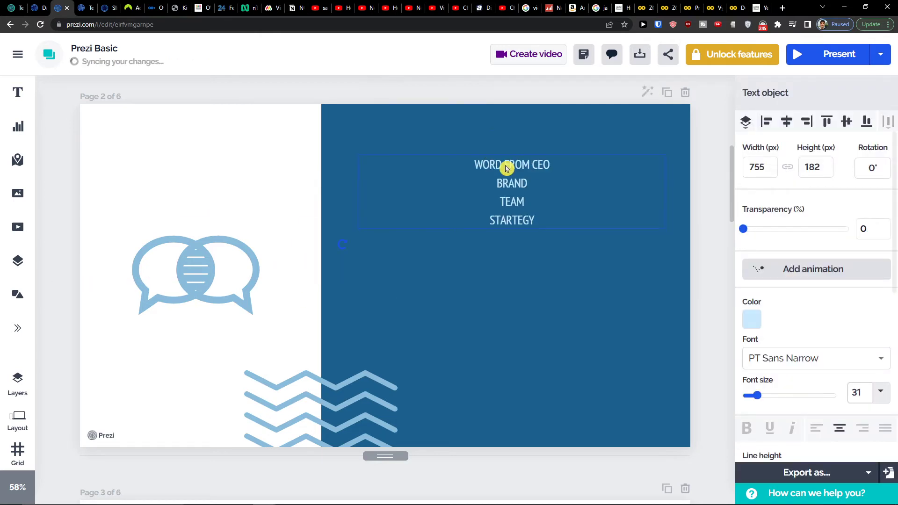
key(Delete)
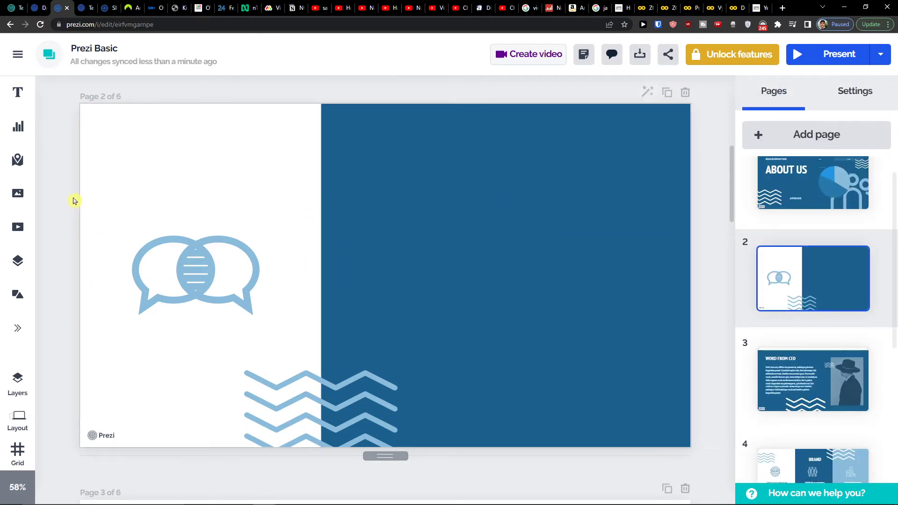
click(17, 193)
- Insert the laptop office photo, sized 647 × 432 px, in page 2's upper blue area
mouse_move(179, 336)
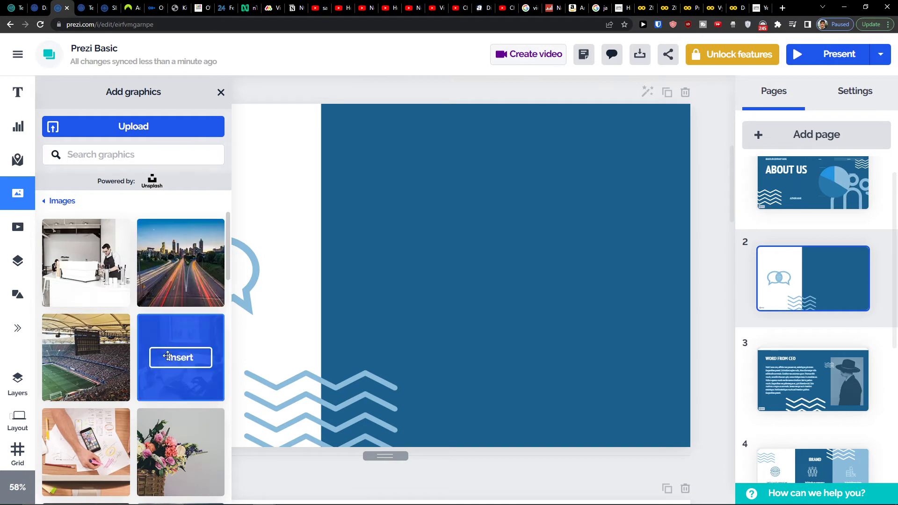
click(168, 356)
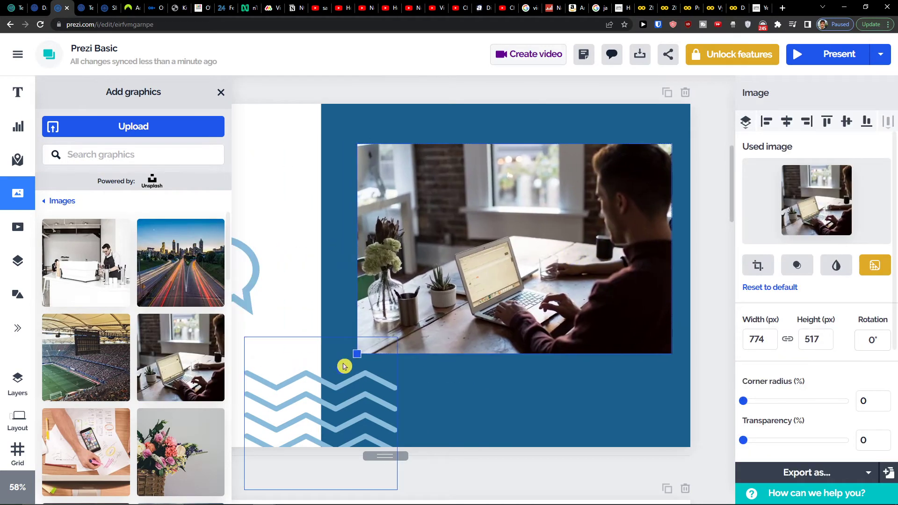
drag(357, 354, 411, 322)
drag(452, 254, 423, 242)
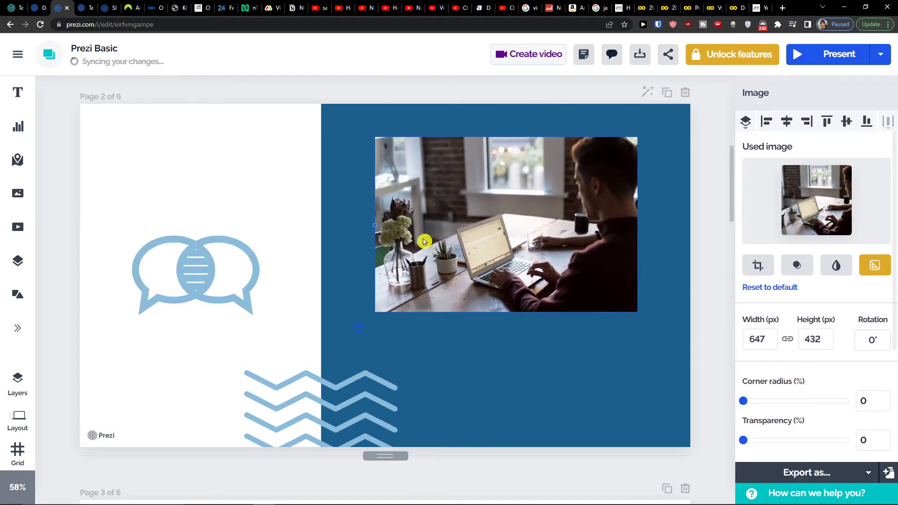
scroll(763, 280, down, 4)
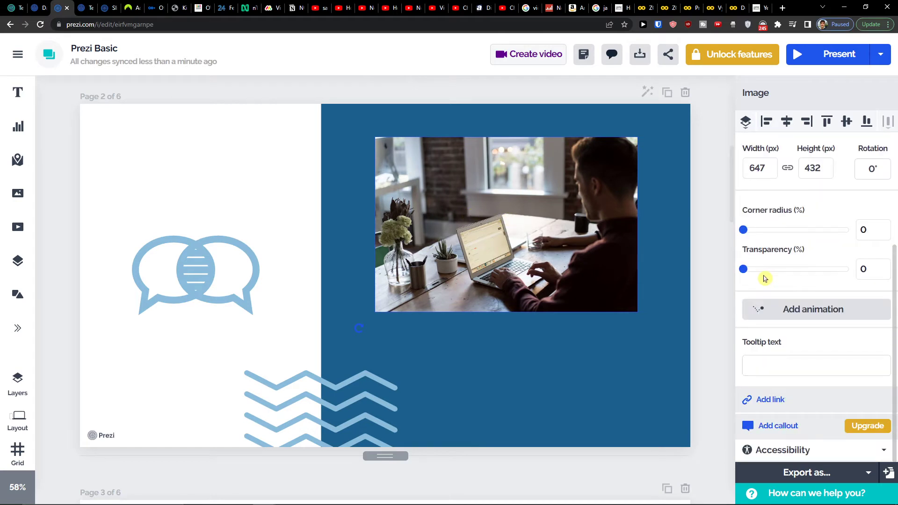
scroll(764, 278, up, 4)
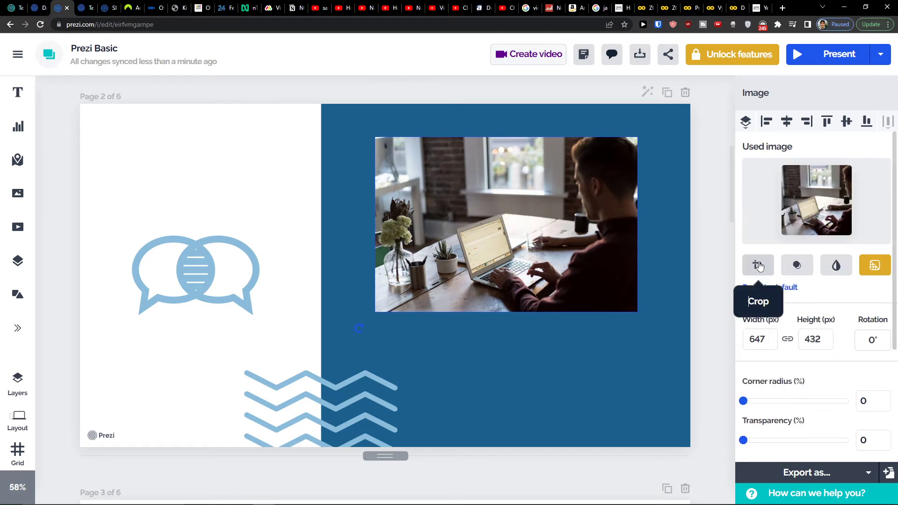
scroll(759, 266, down, 2)
click(788, 394)
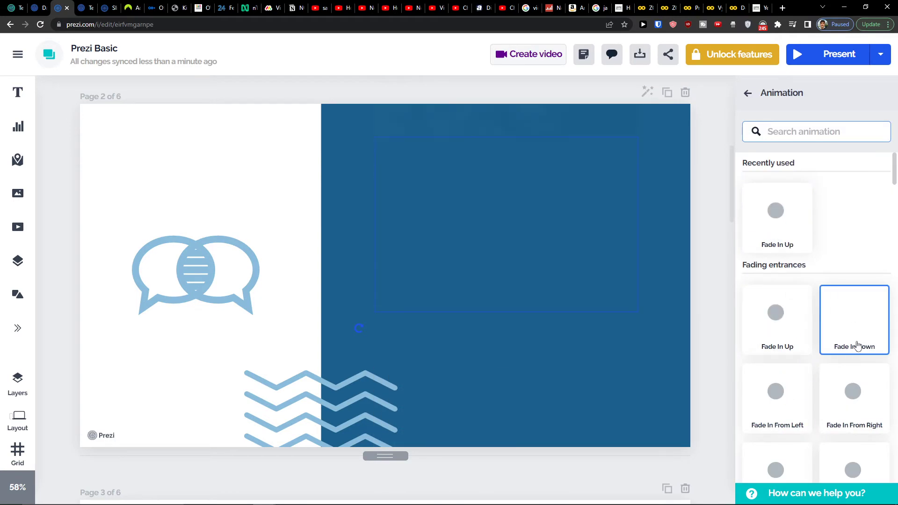
- Give the photo a Fade In animation lasting 3.1 seconds with a 0.2-second delay
scroll(857, 336, down, 2)
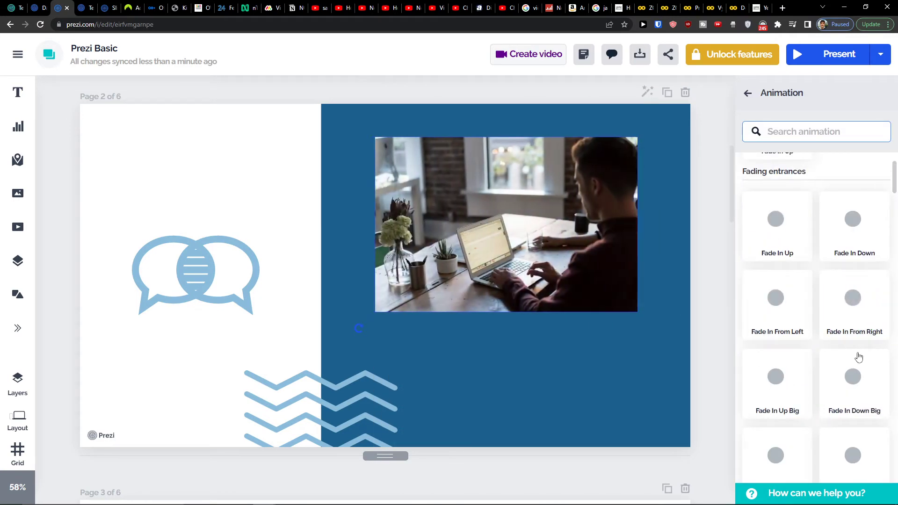
scroll(844, 391, down, 2)
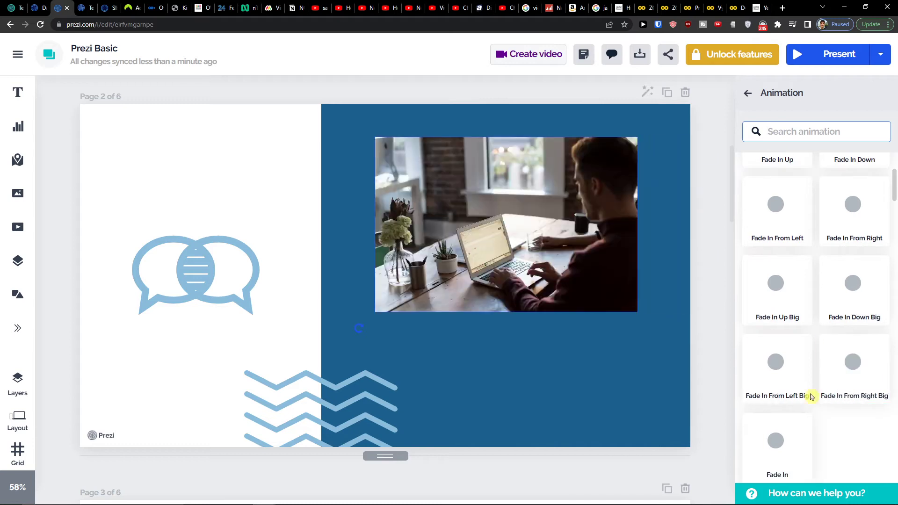
scroll(795, 383, down, 2)
click(777, 379)
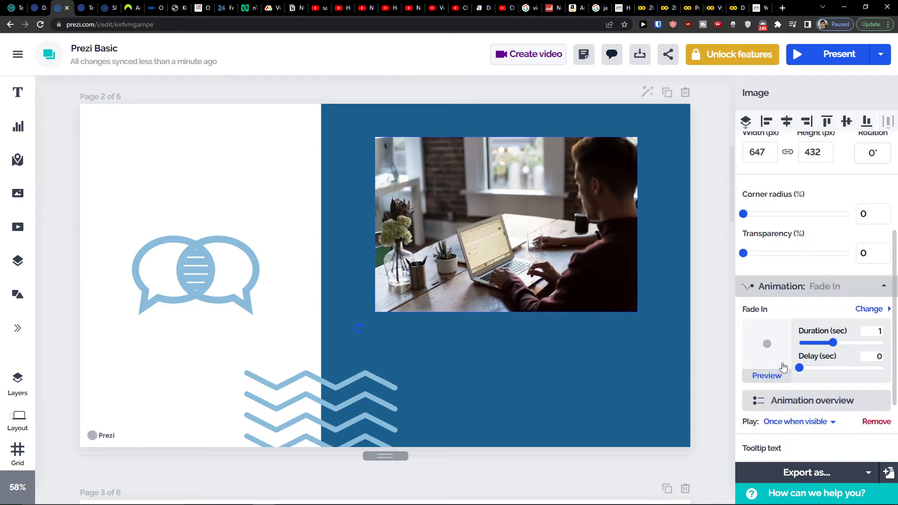
drag(840, 345, 851, 344)
drag(799, 368, 812, 373)
- Review page 2's animation overview and keep the photo playing once when visible
scroll(812, 370, down, 2)
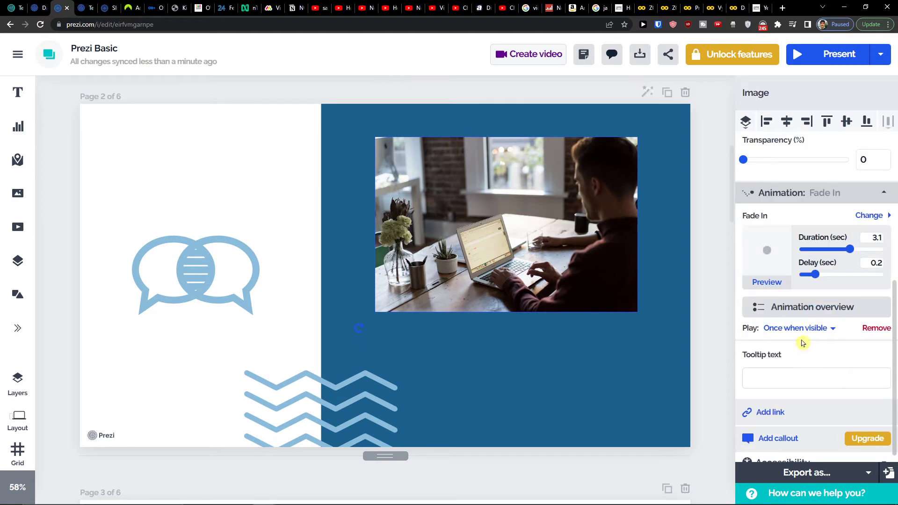
click(775, 312)
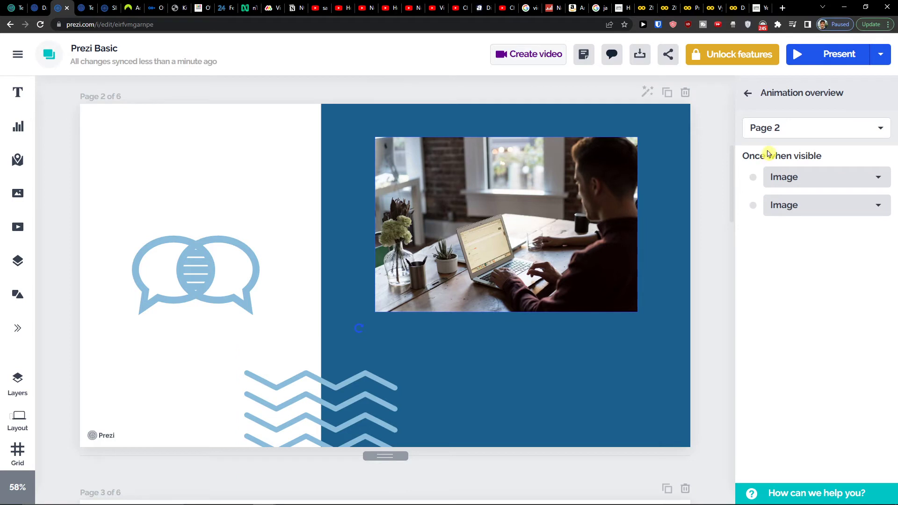
click(750, 100)
scroll(773, 298, down, 6)
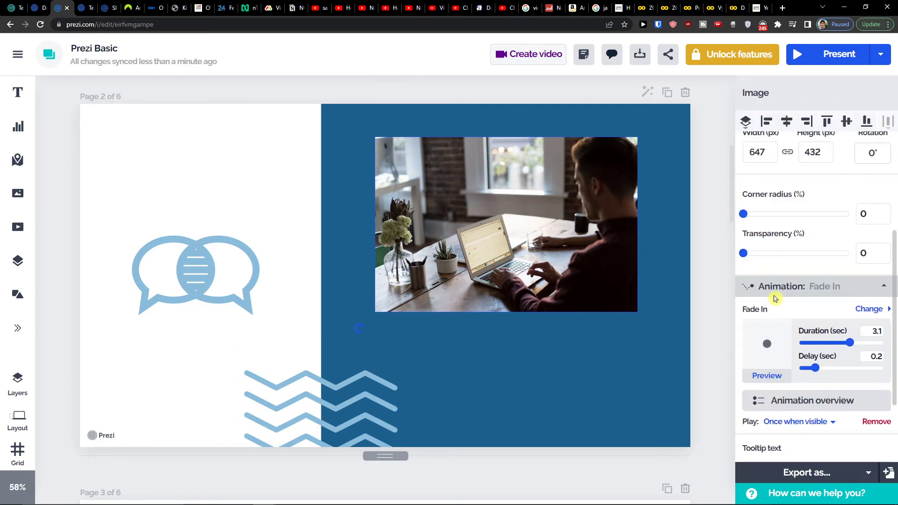
click(789, 330)
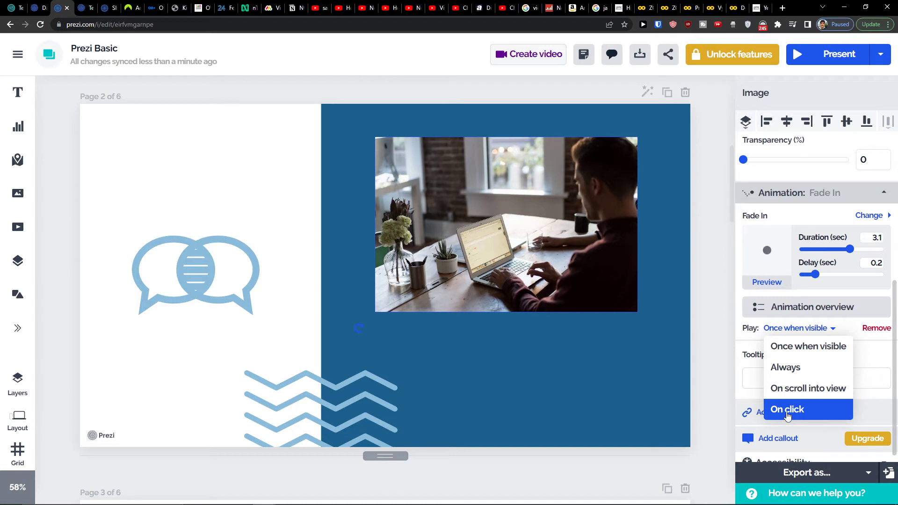
click(693, 380)
click(423, 274)
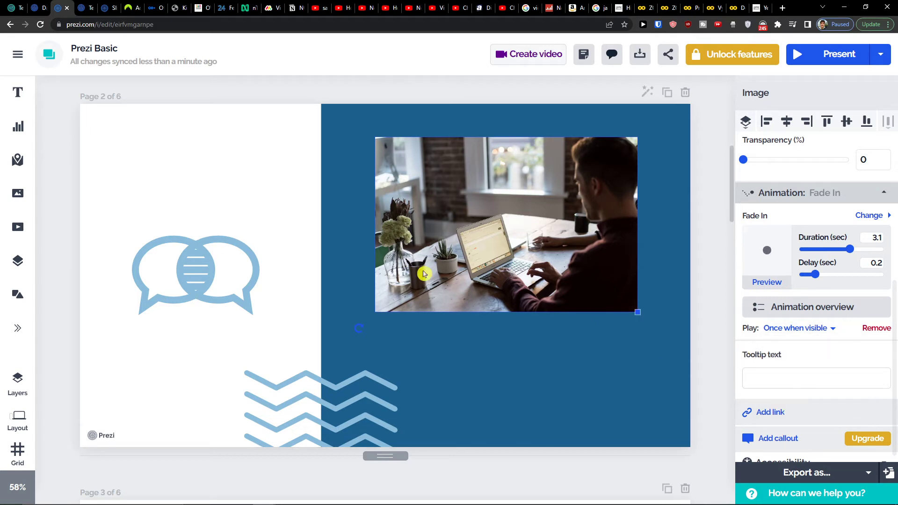
- Browse the Image, Video and Add element libraries, ending on the shape library
click(22, 190)
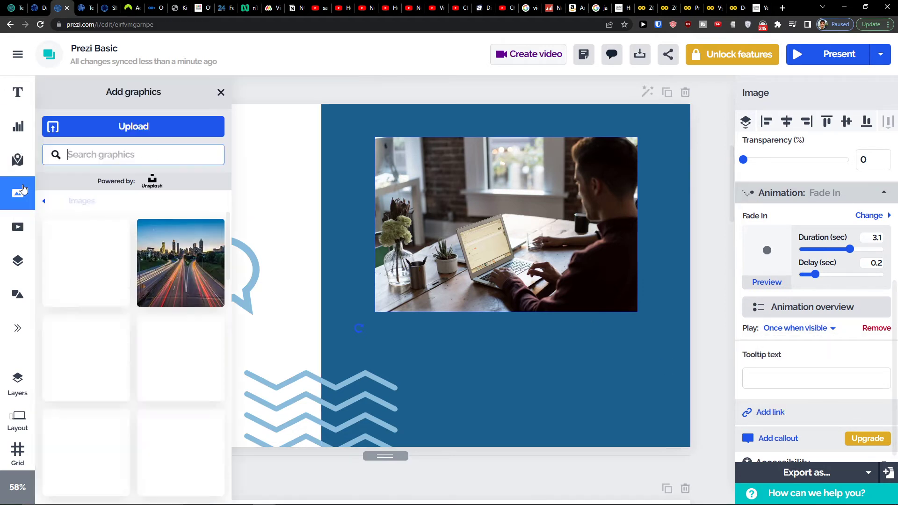
click(13, 233)
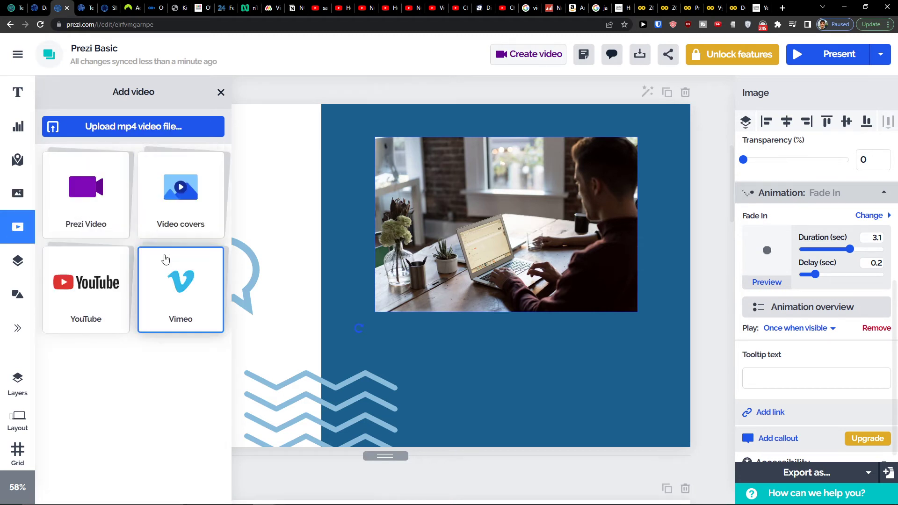
click(5, 264)
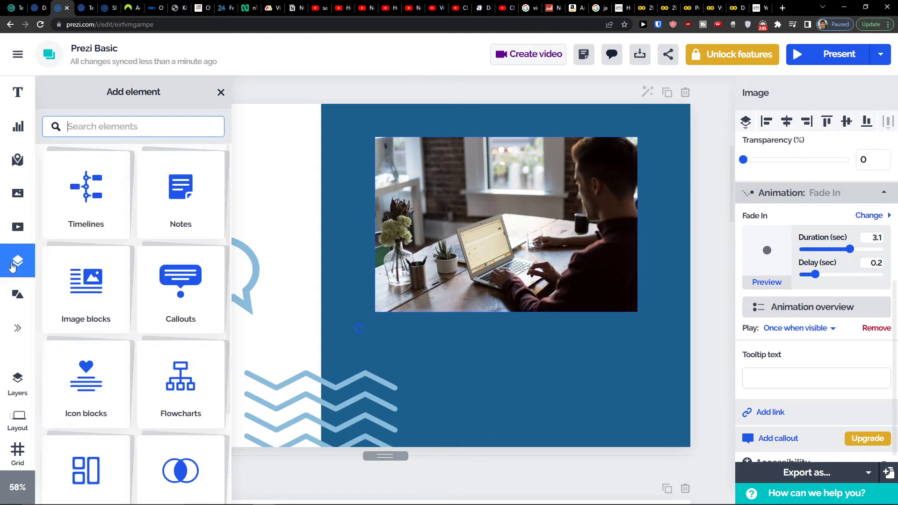
scroll(140, 231, down, 2)
scroll(135, 227, up, 2)
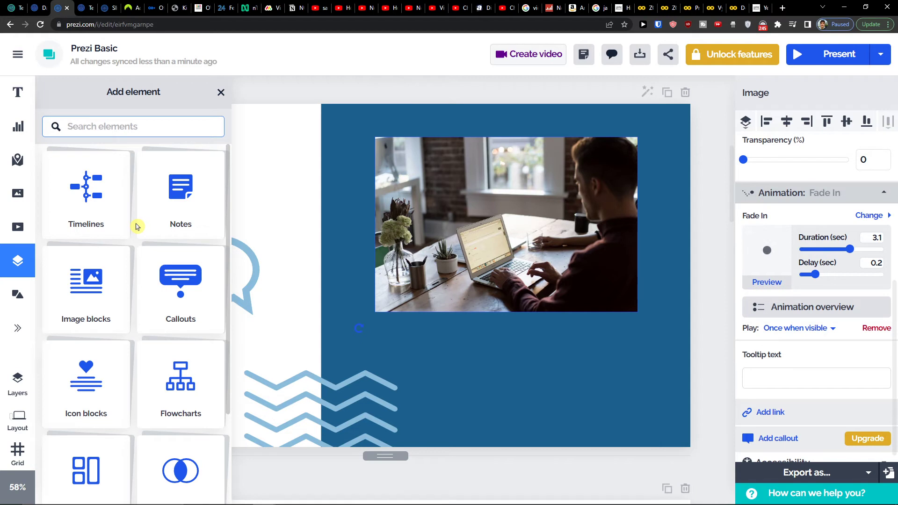
scroll(109, 201, down, 3)
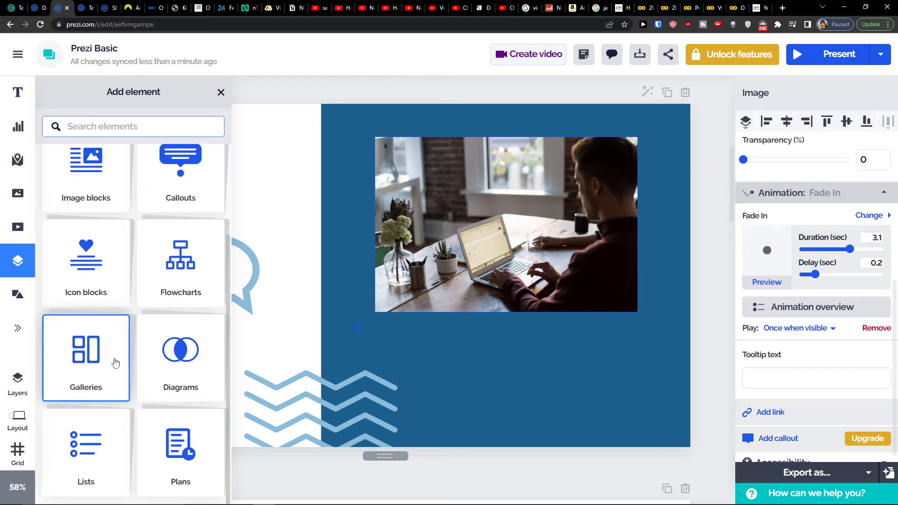
scroll(114, 363, up, 3)
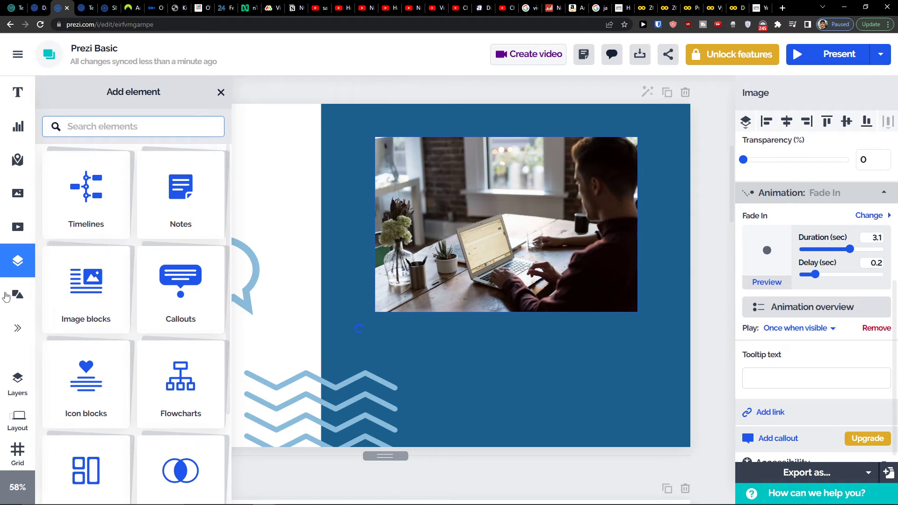
click(17, 293)
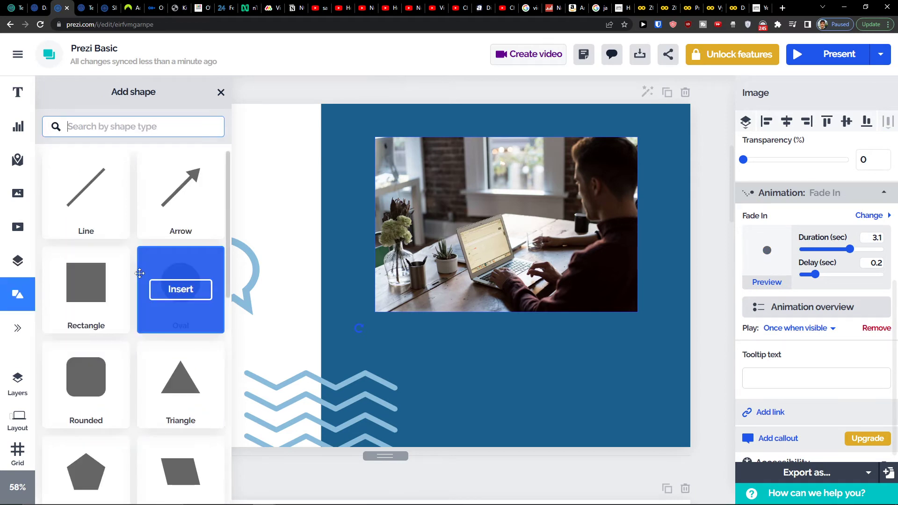
- Place an Oval below the photo on page 2 as a 186 px light-blue circle
scroll(132, 281, down, 5)
scroll(129, 279, down, 2)
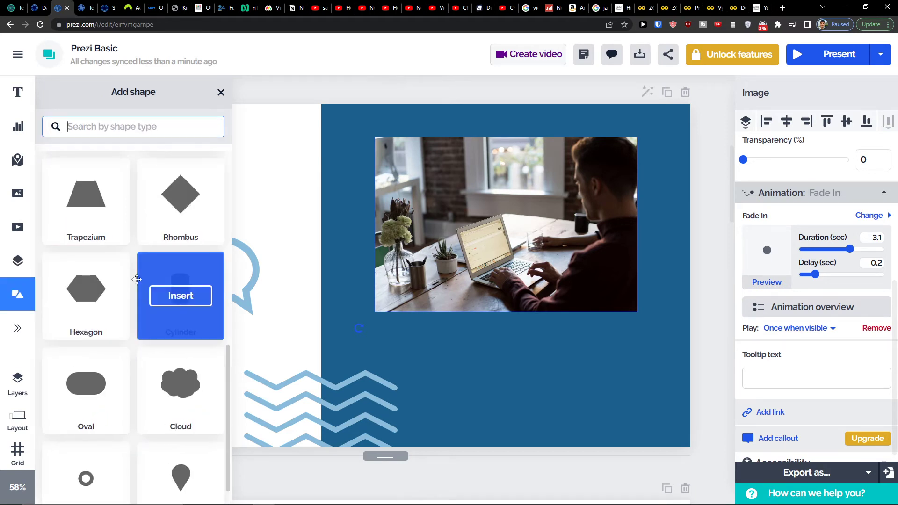
scroll(136, 280, up, 8)
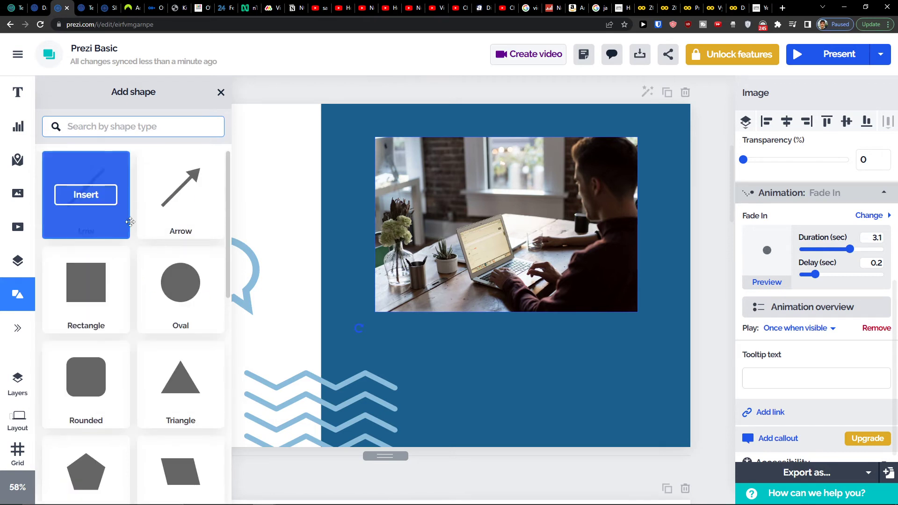
scroll(144, 297, down, 4)
scroll(206, 351, down, 6)
scroll(206, 275, up, 10)
drag(206, 278, 486, 365)
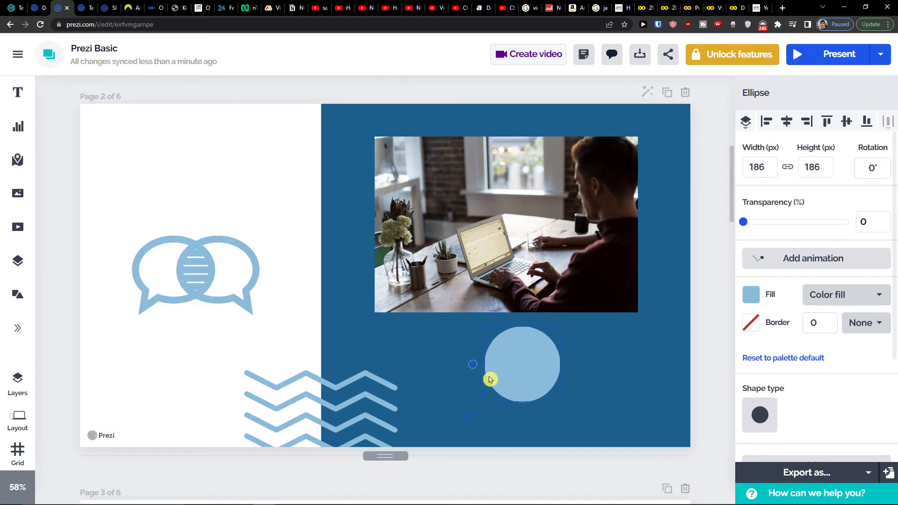
scroll(862, 275, down, 2)
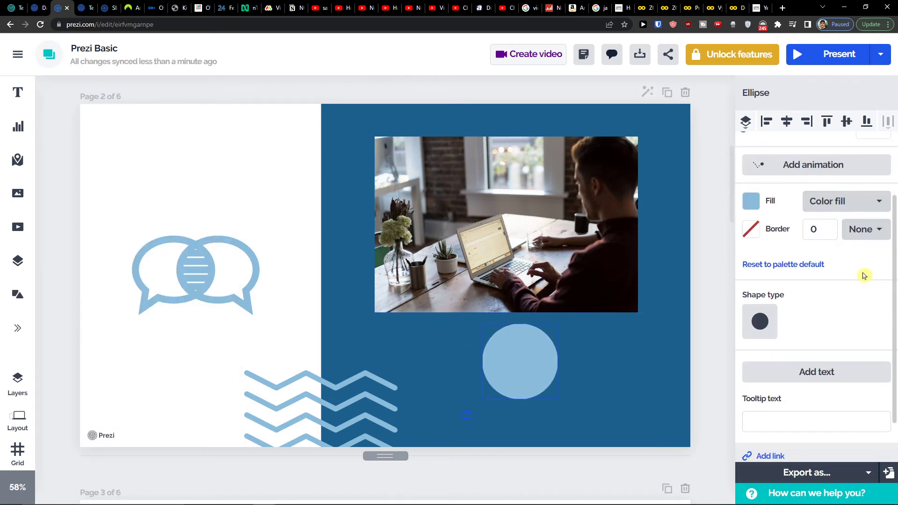
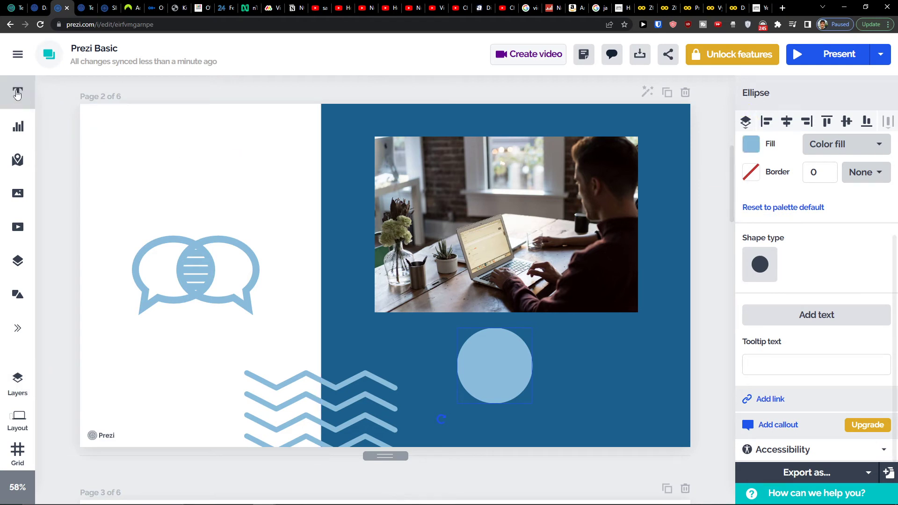
- Move the light blue circle onto the man-at-laptop photo and layer it below the image
click(260, 160)
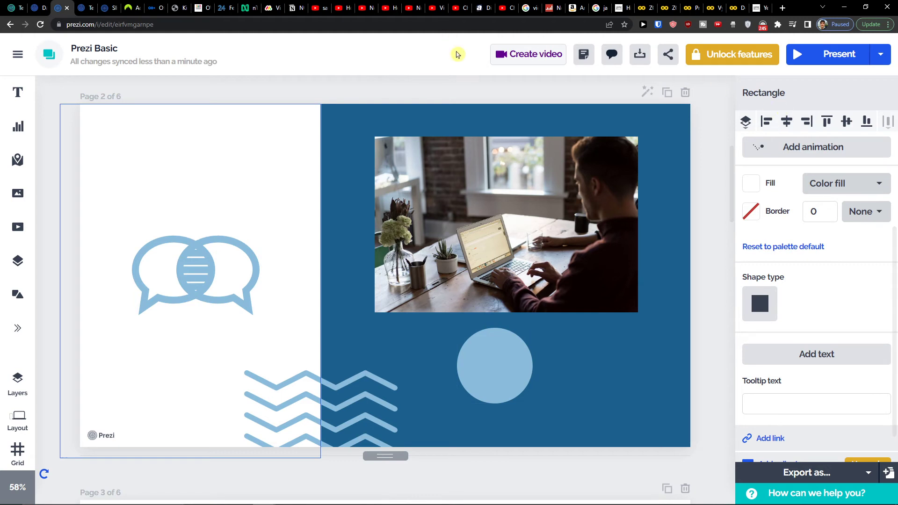
click(78, 53)
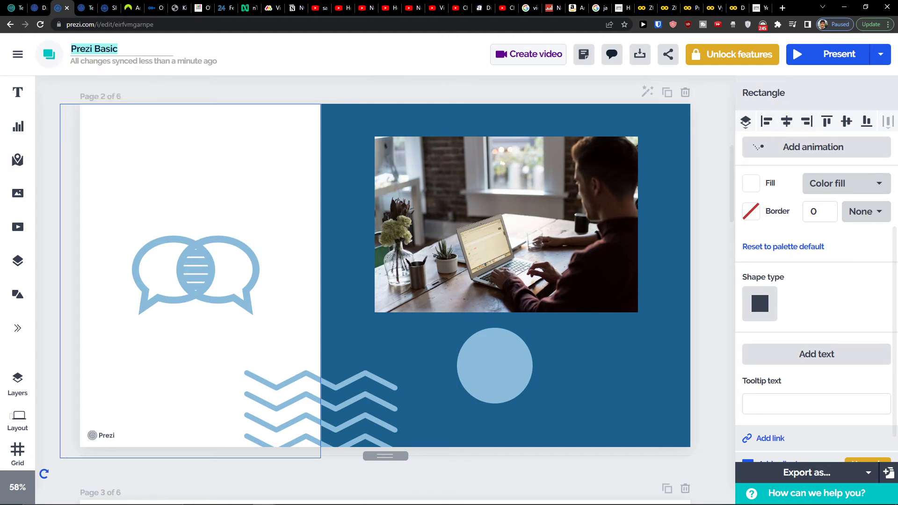
click(17, 383)
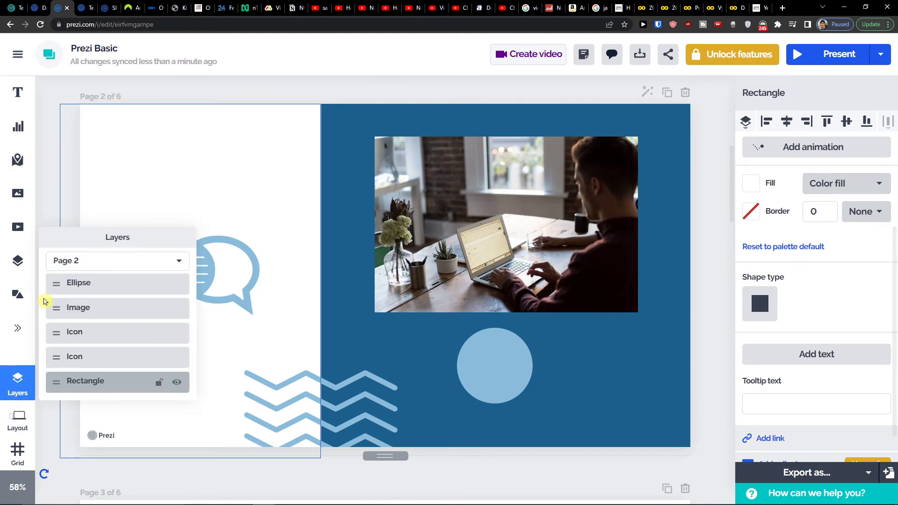
drag(477, 353, 485, 222)
drag(60, 291, 64, 327)
click(750, 145)
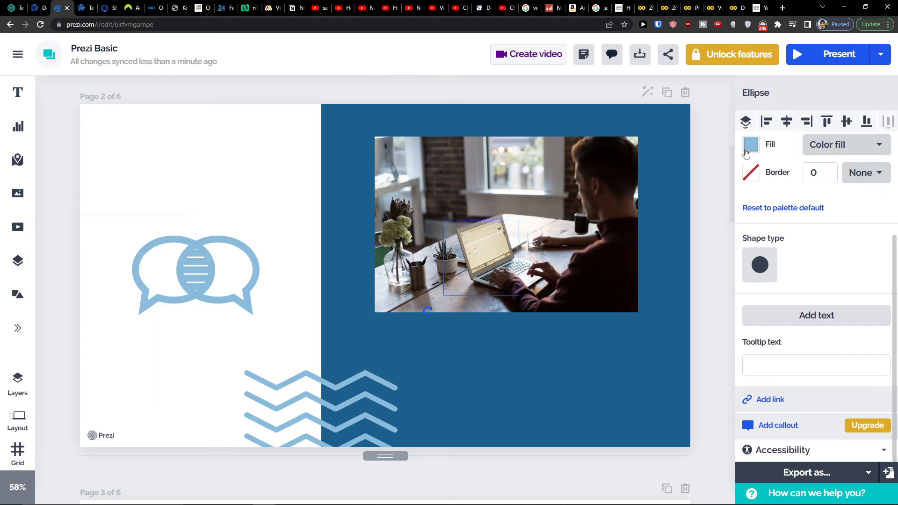
click(700, 92)
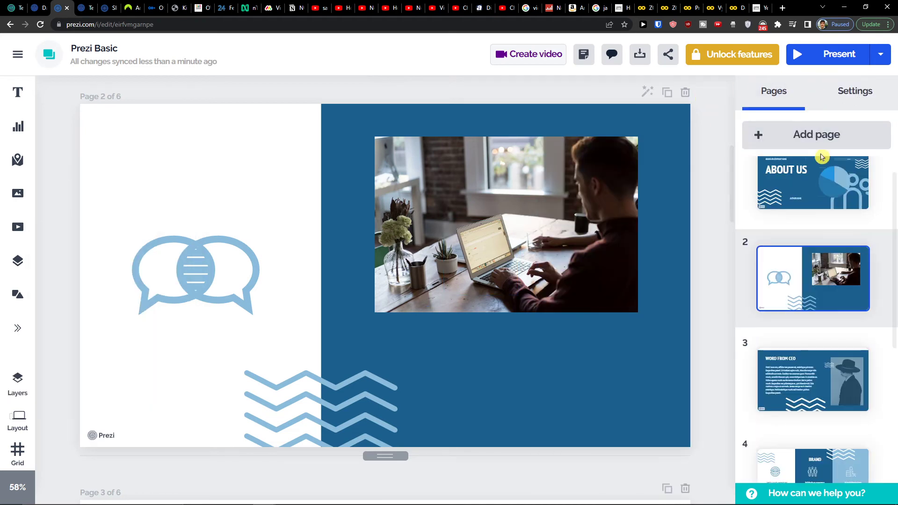
- Add a blank page 3 and place title and subtitle text boxes on it
scroll(812, 246, down, 5)
scroll(812, 245, up, 6)
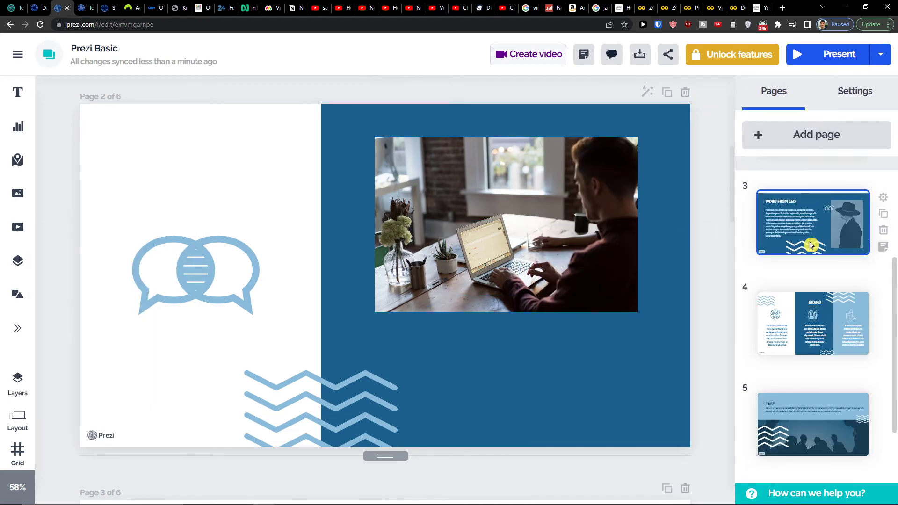
click(770, 141)
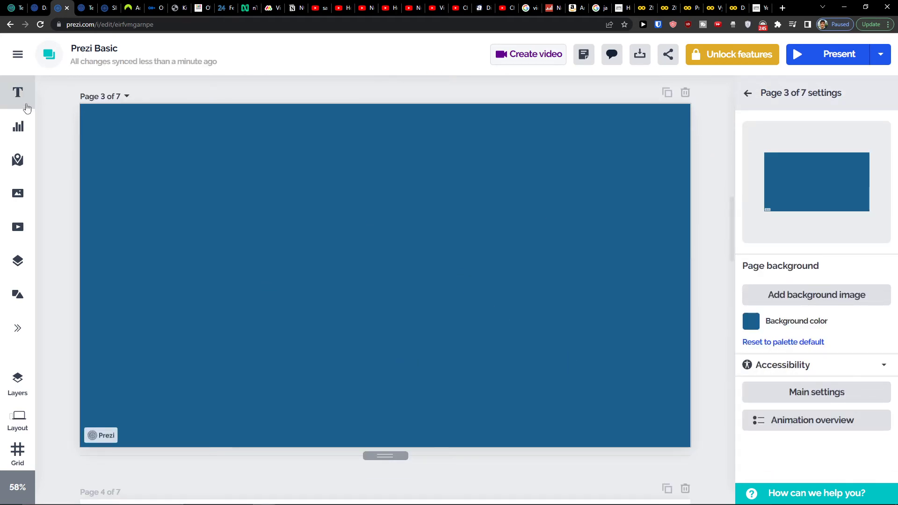
click(24, 106)
click(84, 157)
drag(121, 155, 453, 168)
drag(133, 166, 395, 233)
drag(183, 162, 394, 240)
- Arrange two Type something boxes across the top and delete the extra text boxes
click(241, 203)
click(151, 171)
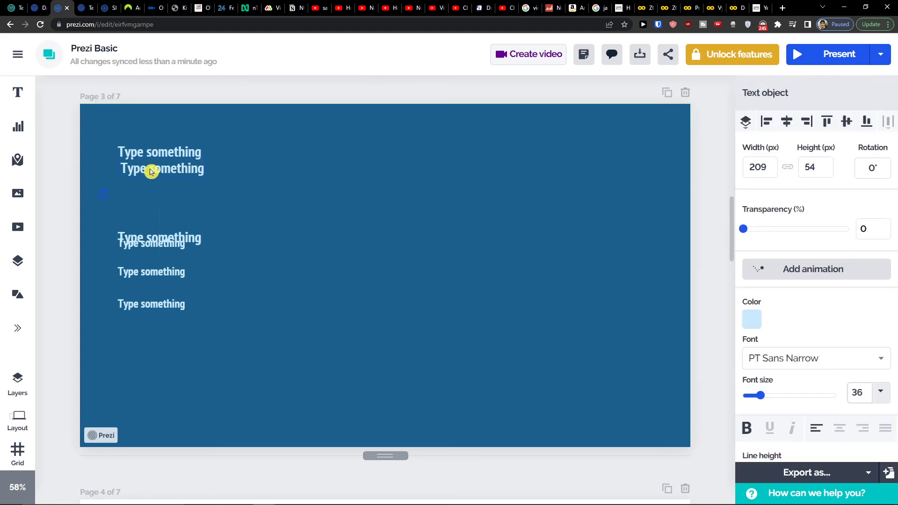
drag(150, 171, 286, 147)
drag(186, 242, 282, 257)
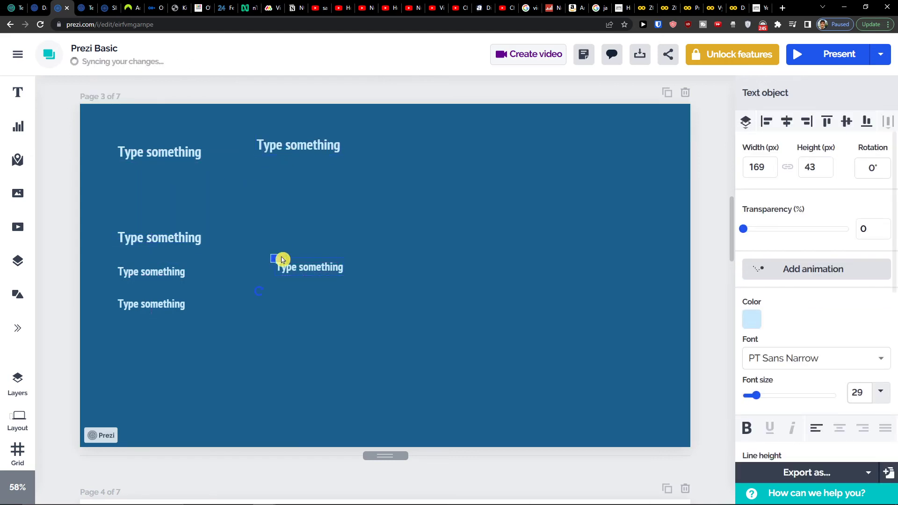
key(Delete)
click(182, 246)
key(Delete)
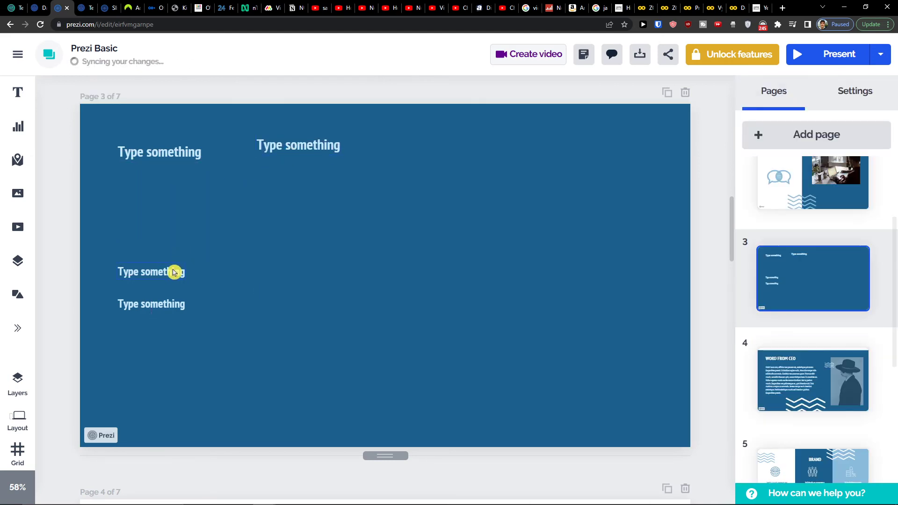
click(175, 271)
key(Delete)
click(175, 304)
key(Delete)
- Open and close a browser tab, then return to the Prezi editor
click(782, 8)
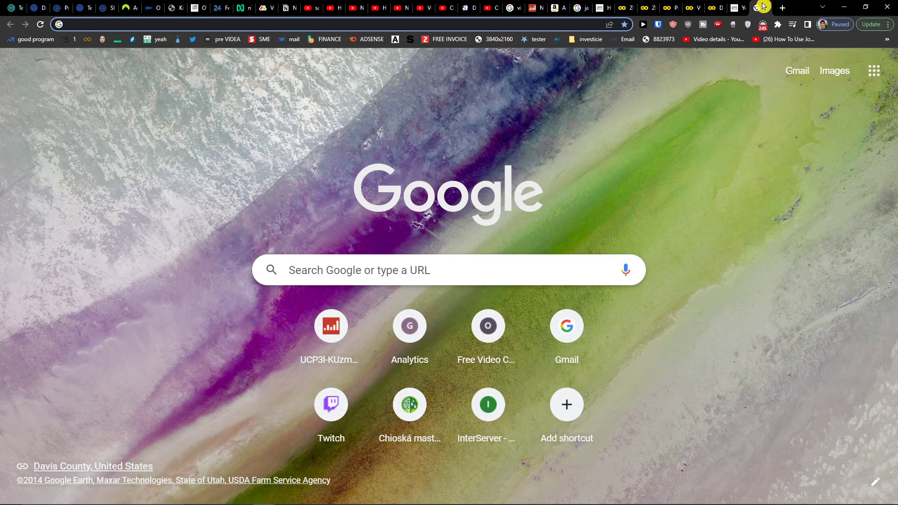
click(763, 6)
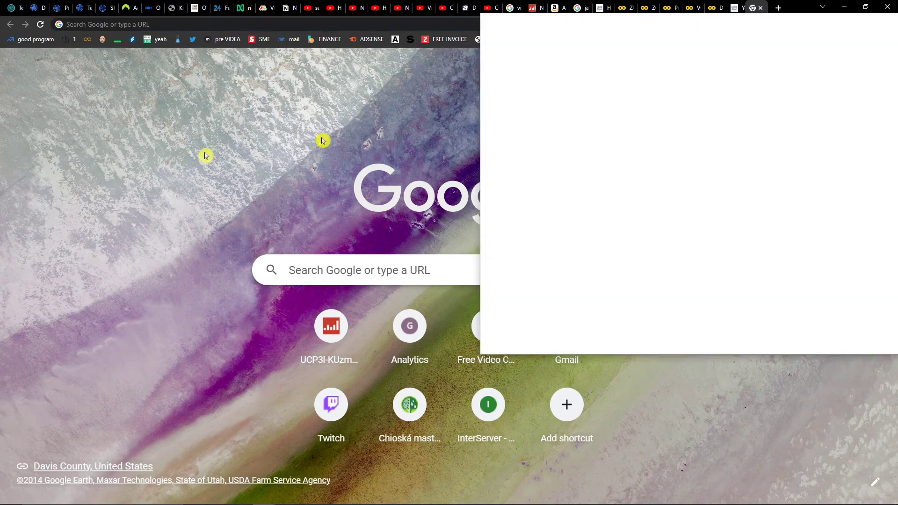
click(46, 4)
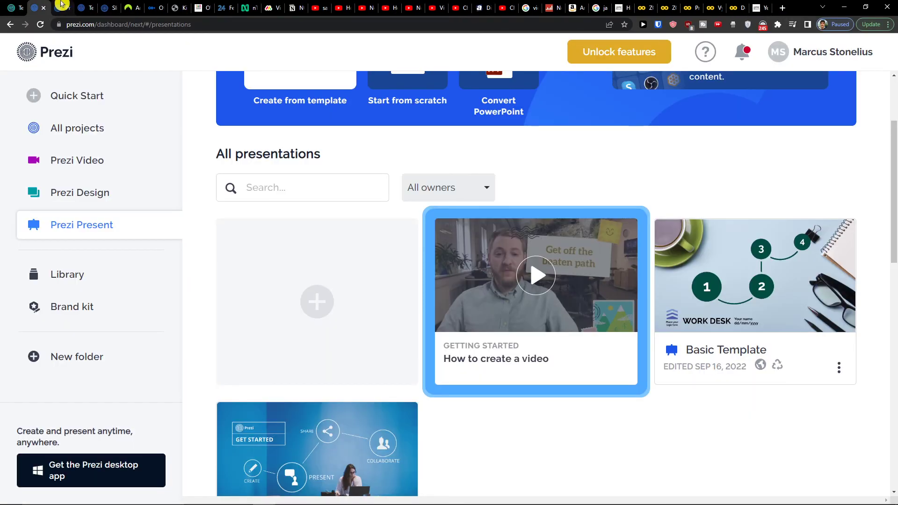
click(71, 5)
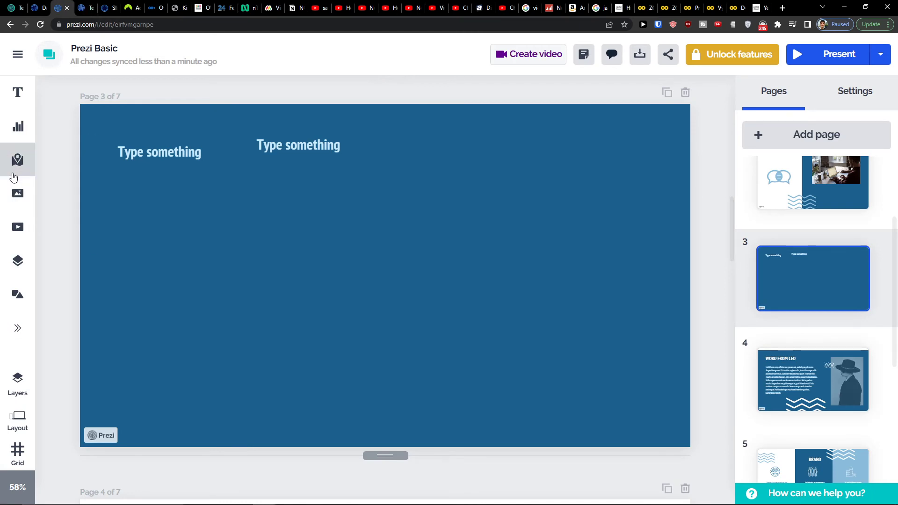
click(14, 173)
- Insert the World map and drag a Books/Movies pie chart onto page 3
click(52, 262)
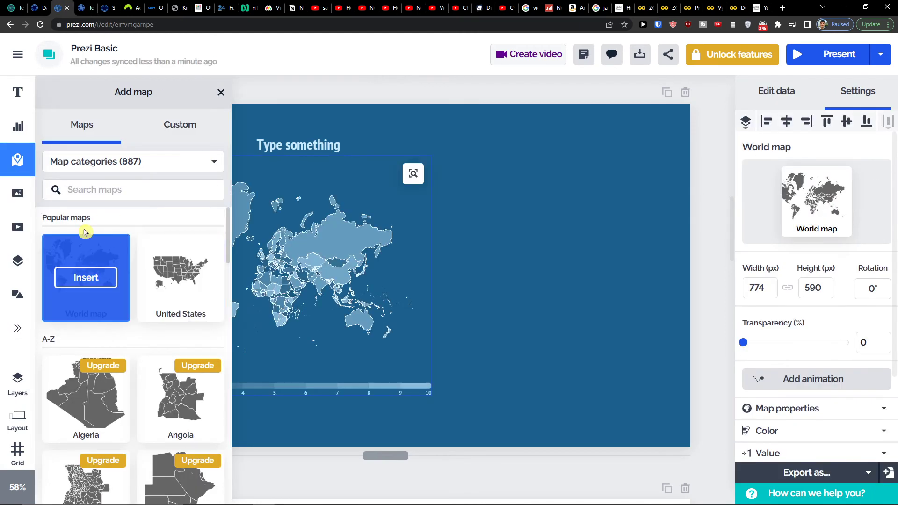
click(14, 127)
scroll(178, 301, down, 10)
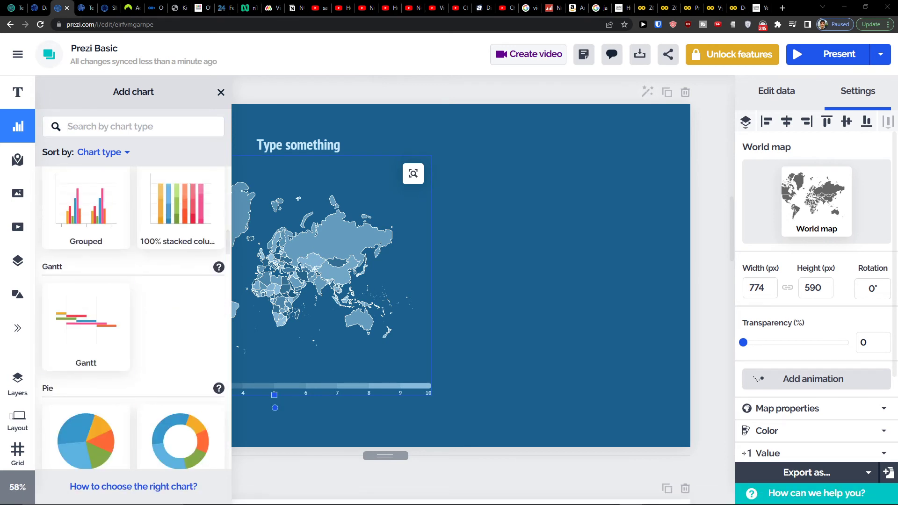
scroll(139, 271, down, 4)
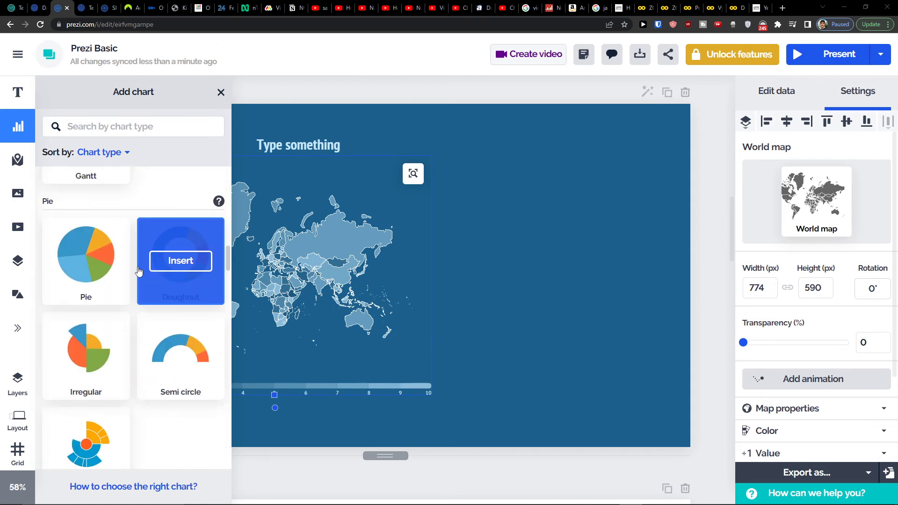
drag(117, 262, 549, 232)
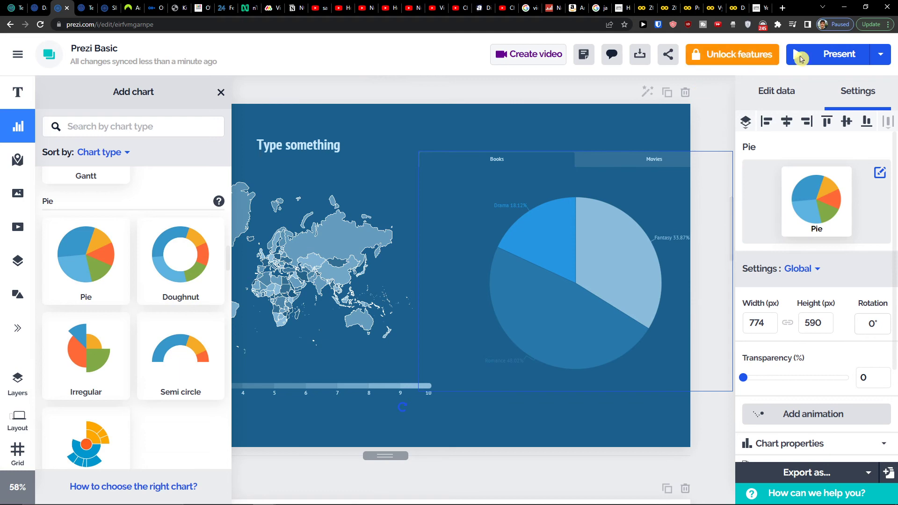
click(868, 56)
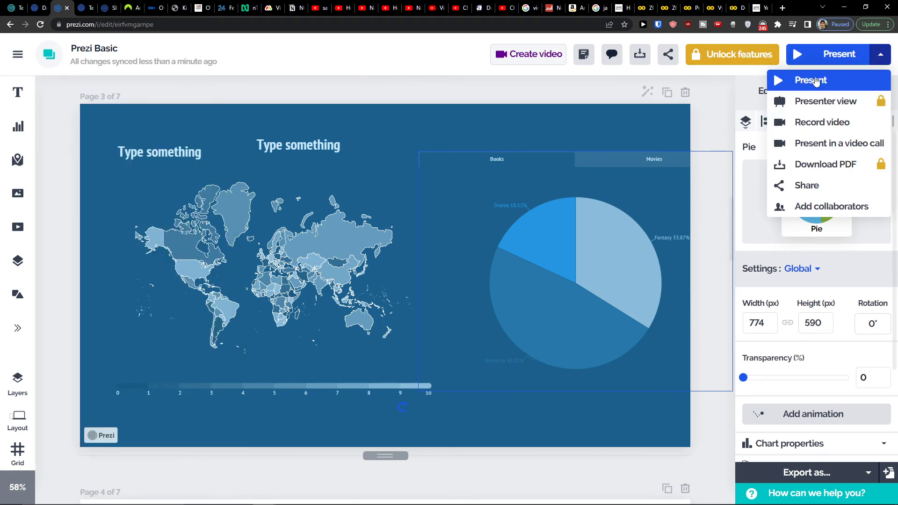
click(795, 80)
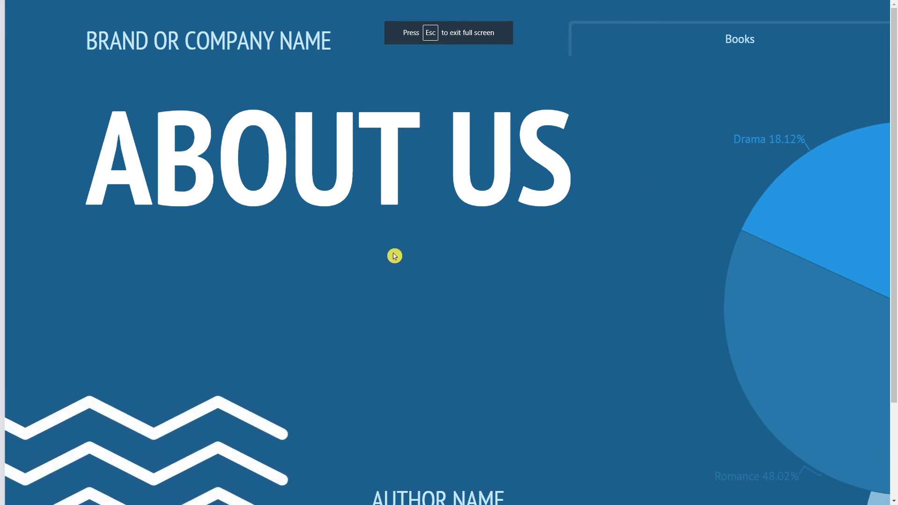
key(Right)
key(Right)
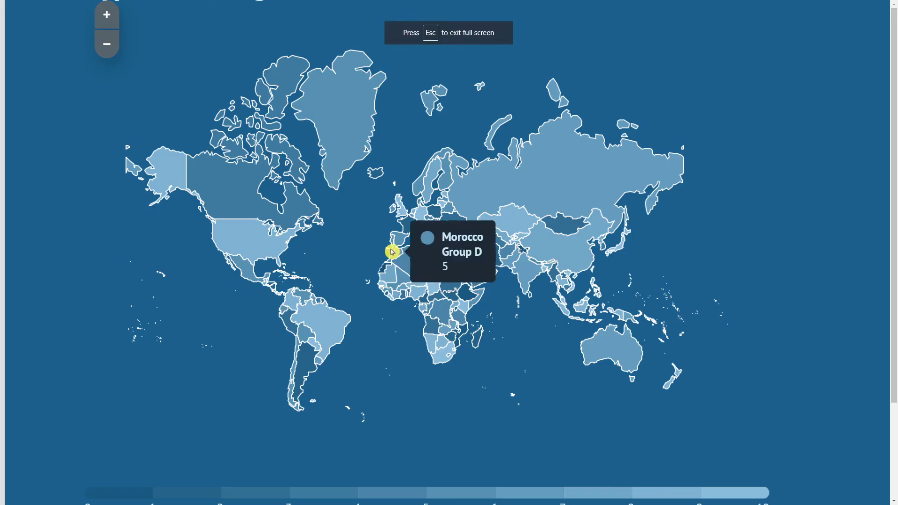
key(Left)
key(Left)
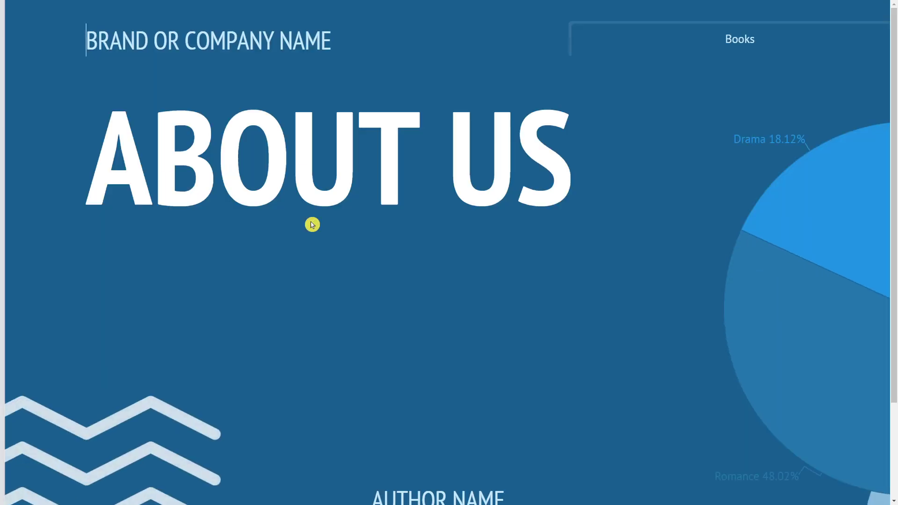
key(Escape)
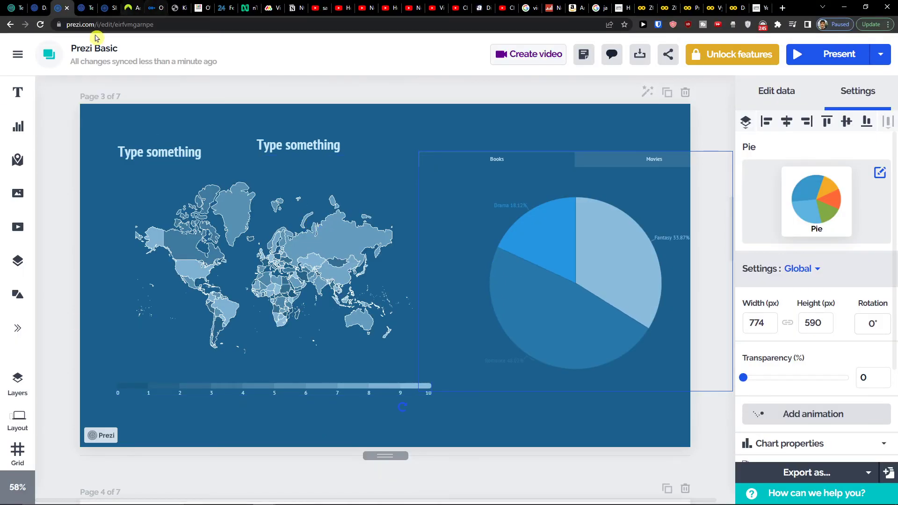
- On the dashboard, play Getting started in a new tab, then open it for editing
click(19, 56)
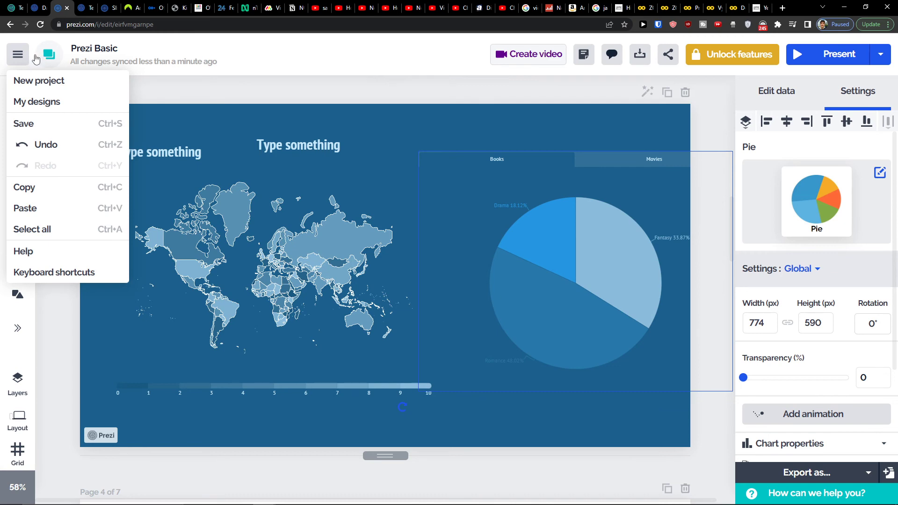
click(34, 9)
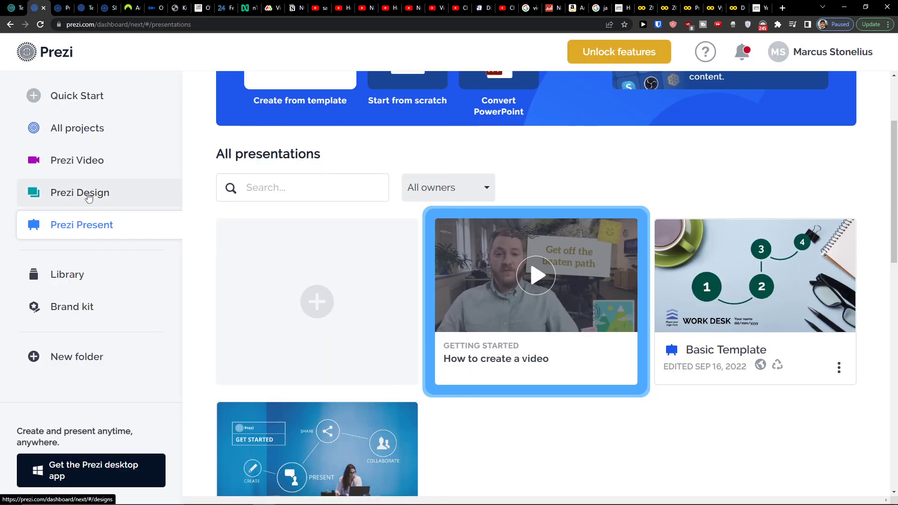
scroll(313, 195, up, 3)
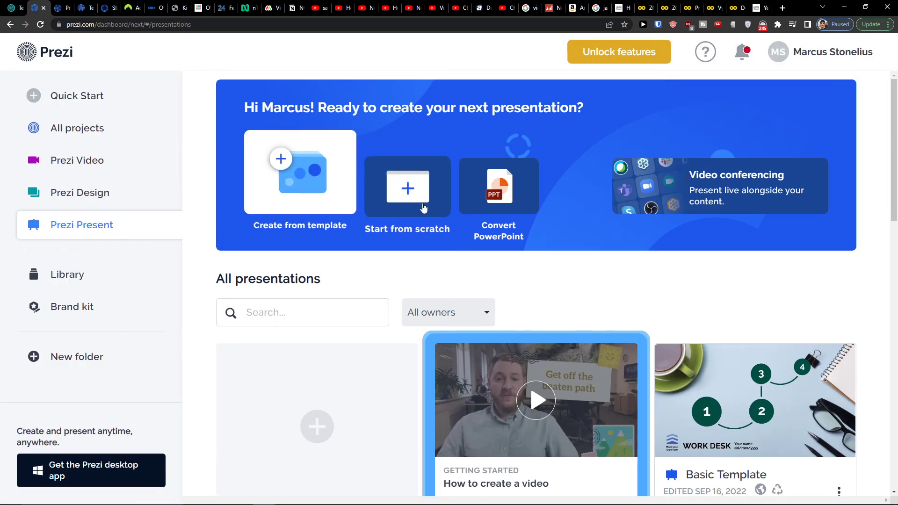
scroll(531, 342, down, 4)
scroll(531, 341, down, 1)
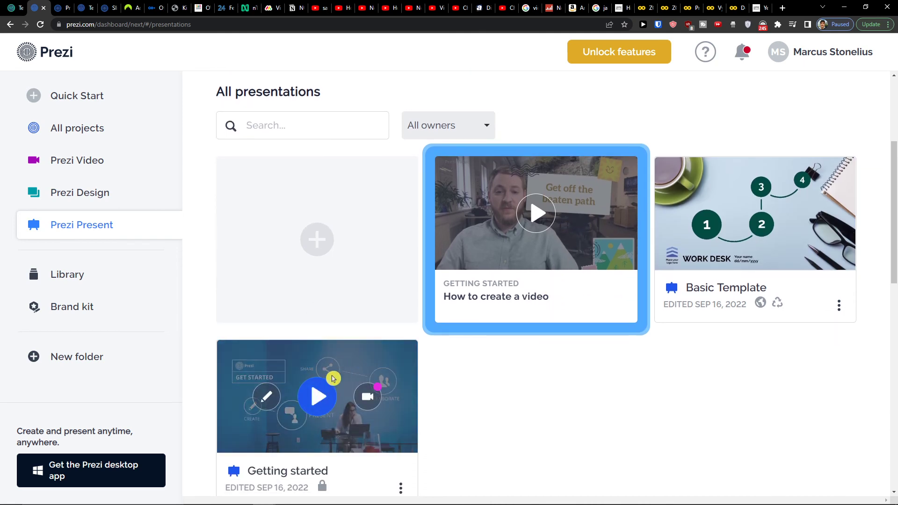
click(335, 396)
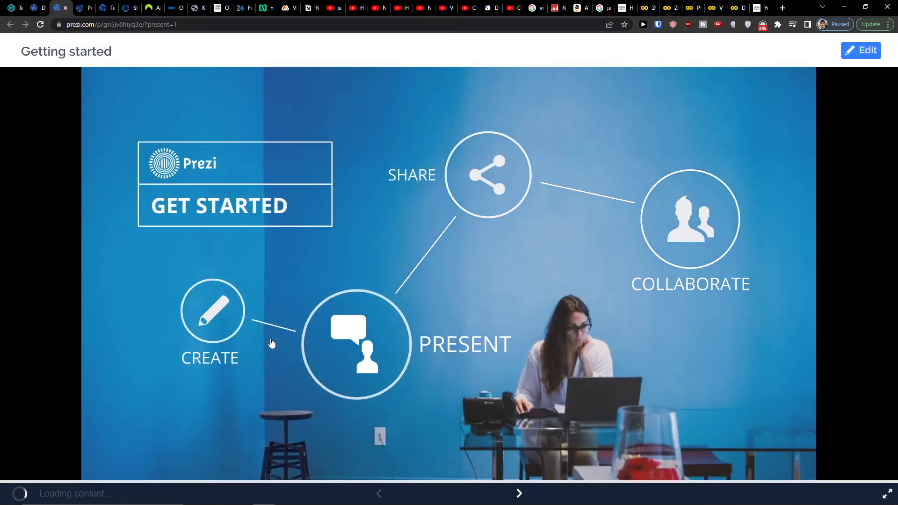
click(49, 5)
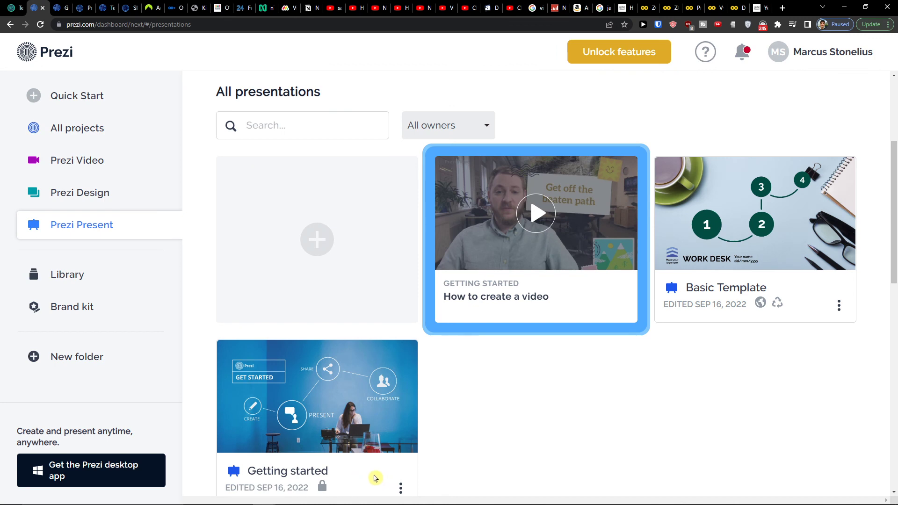
click(263, 390)
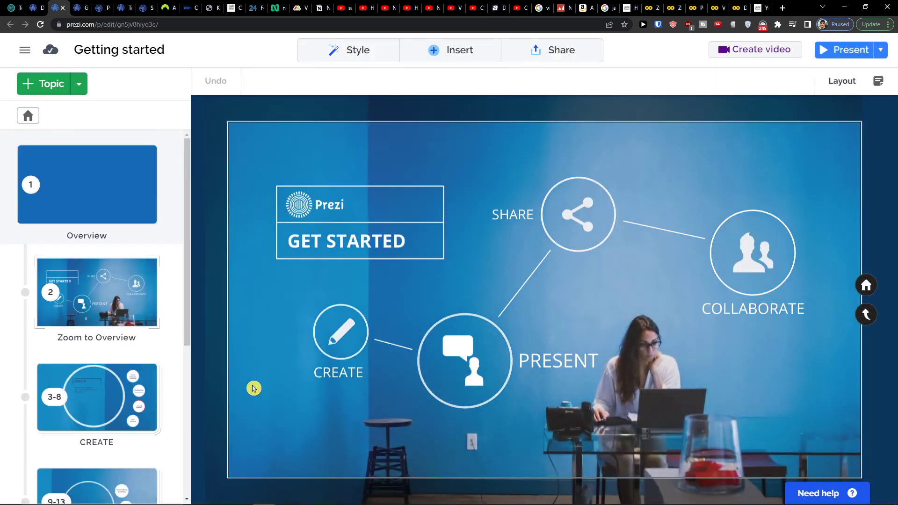
- Add a new topic to Getting started and move its circle slightly left
scroll(111, 339, down, 3)
scroll(112, 339, down, 3)
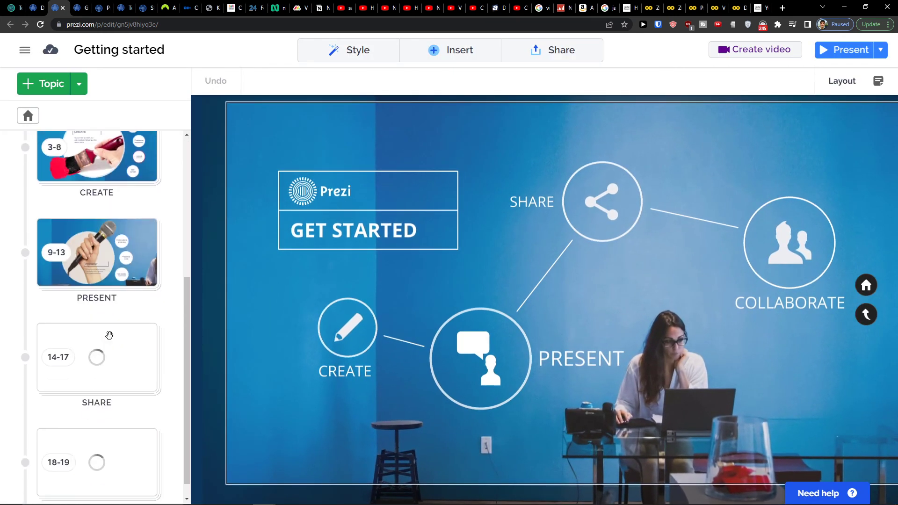
scroll(104, 265, up, 5)
scroll(103, 264, up, 2)
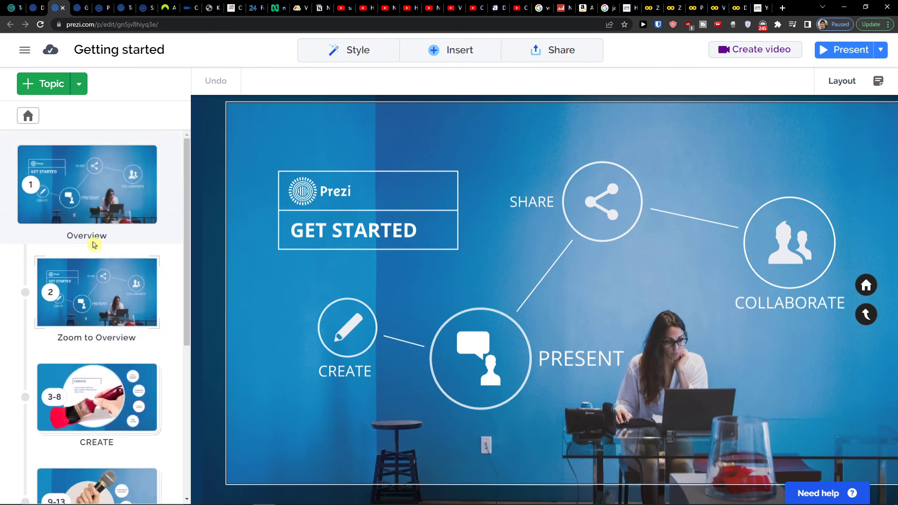
click(45, 85)
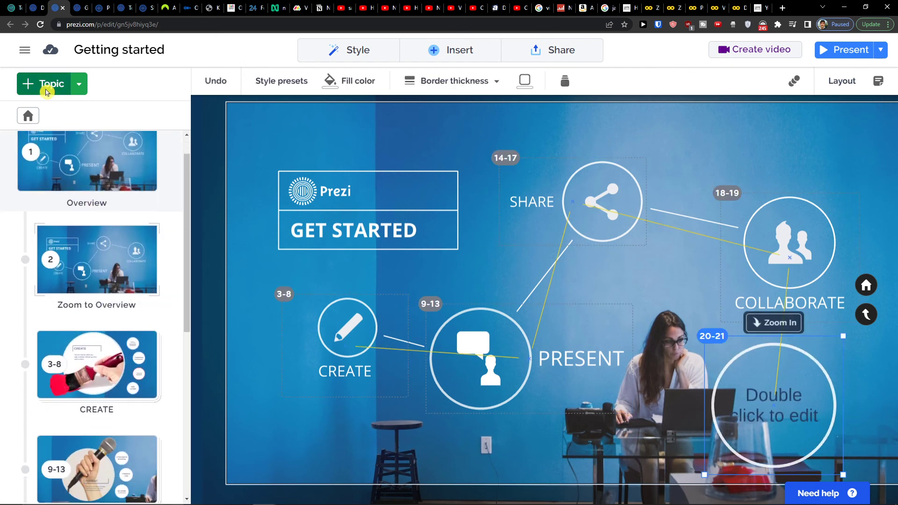
scroll(103, 260, up, 5)
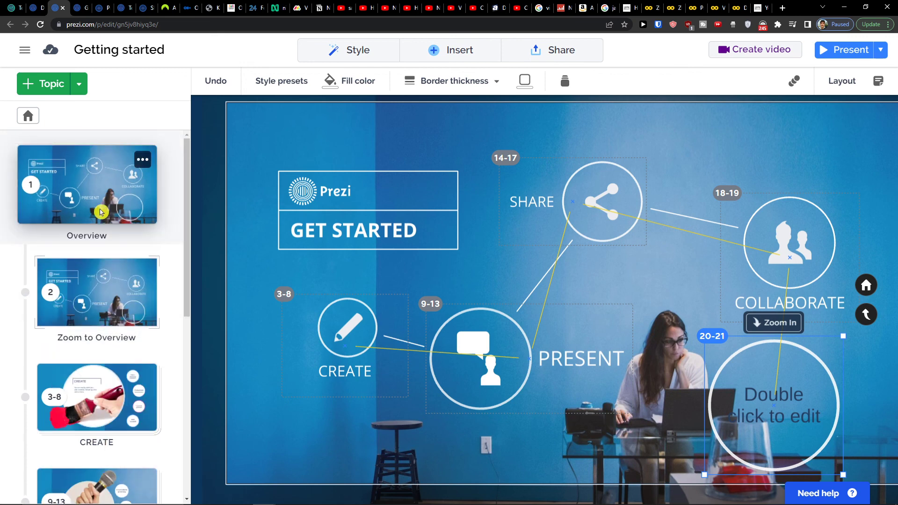
scroll(103, 261, down, 5)
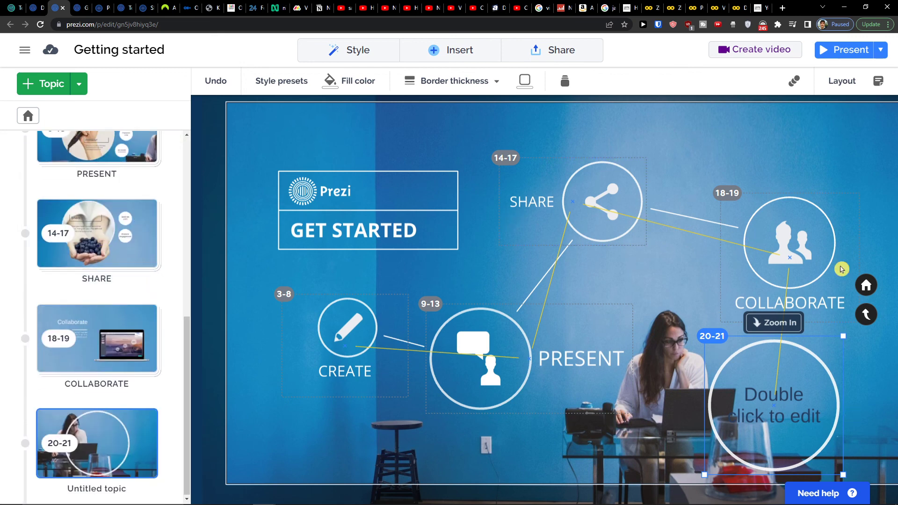
drag(815, 393, 781, 398)
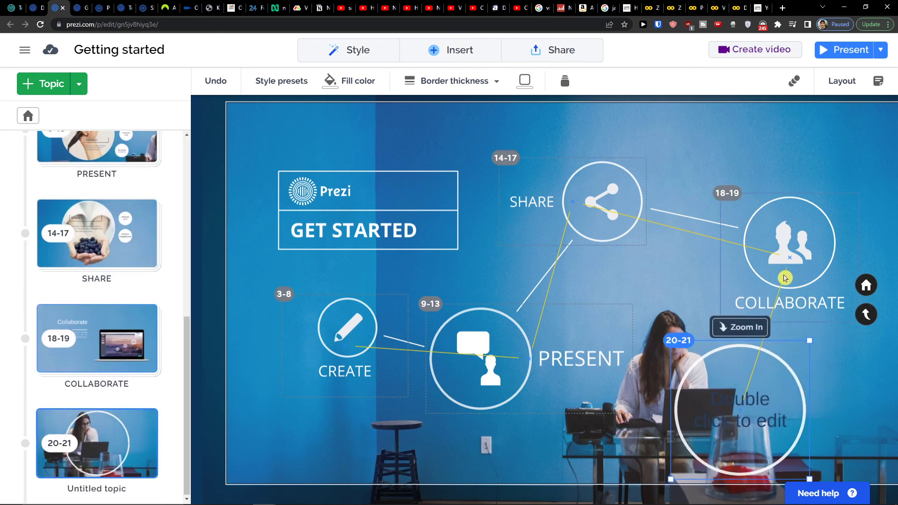
- Select the new 20-21 topic and zoom into it
click(700, 237)
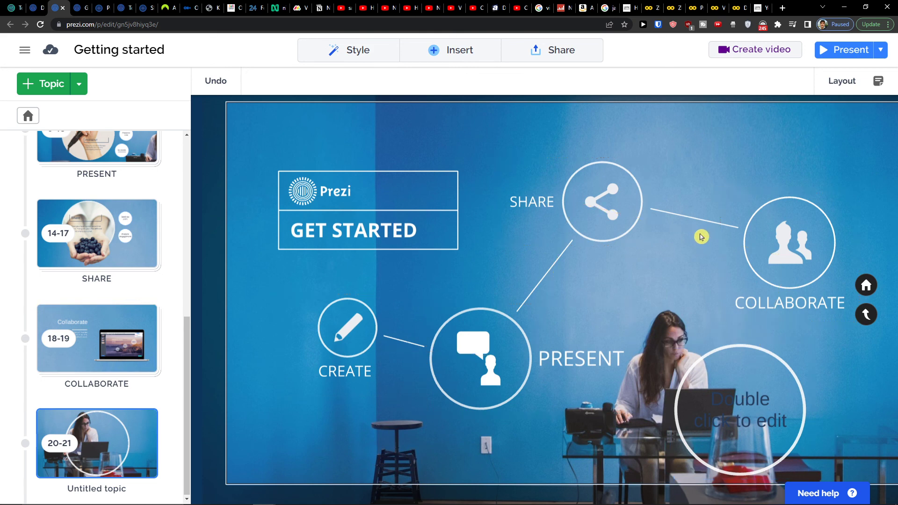
click(702, 224)
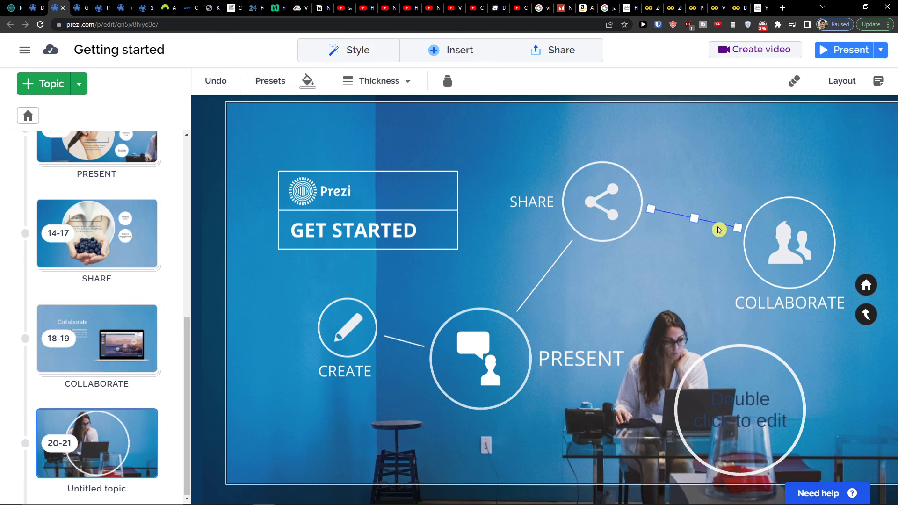
click(750, 371)
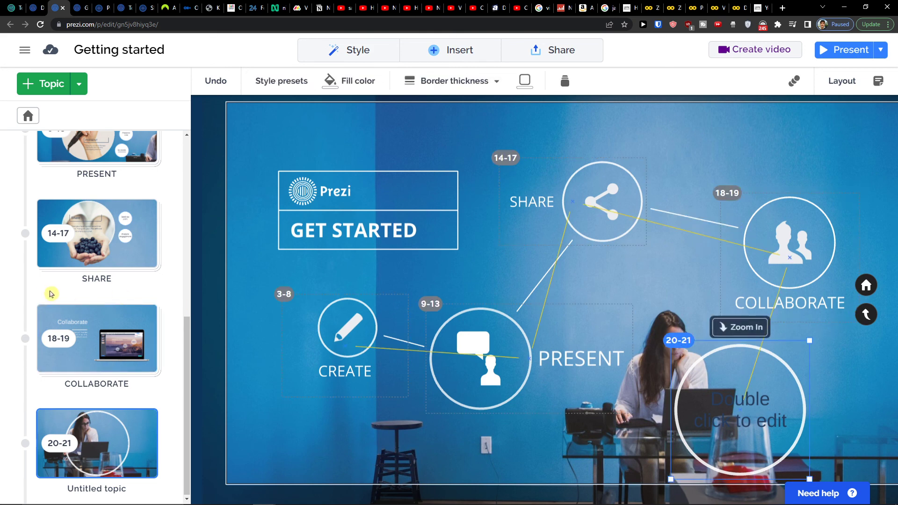
click(101, 423)
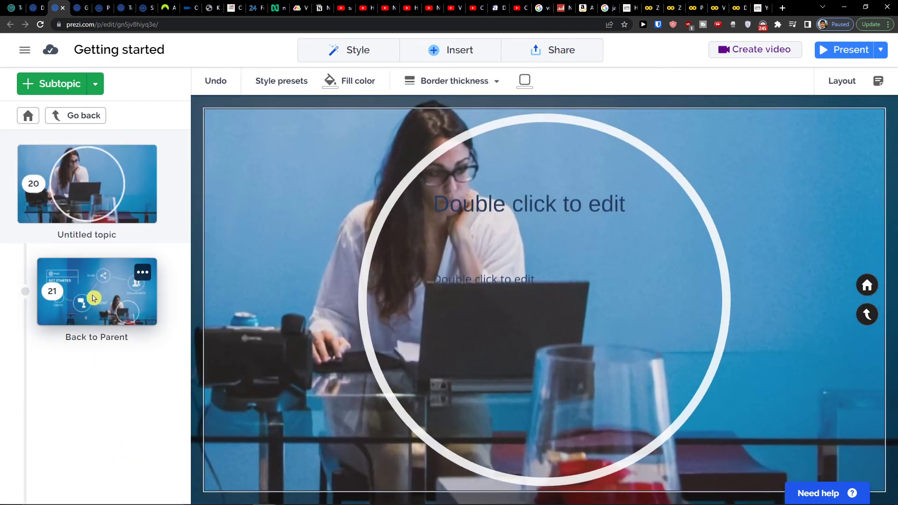
click(138, 267)
click(93, 433)
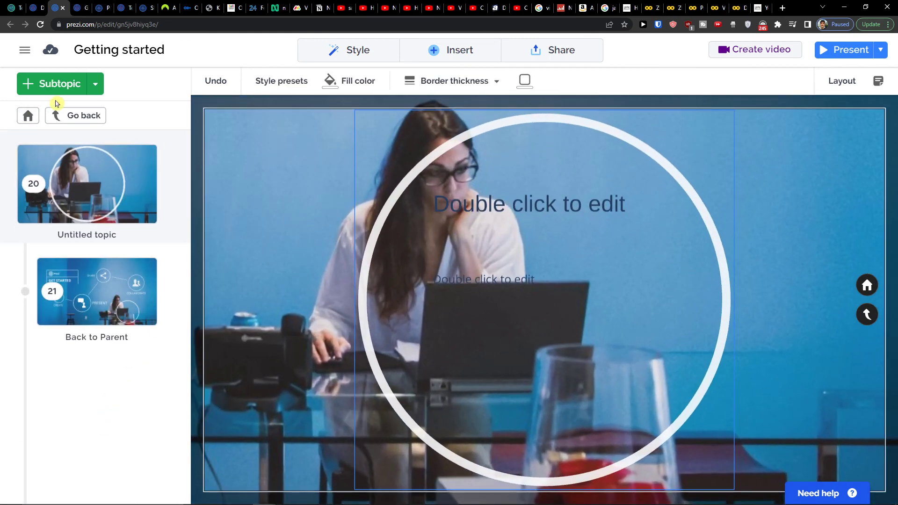
- Add subtopics 21 and 22 inside the topic and open subtopic 22
click(69, 86)
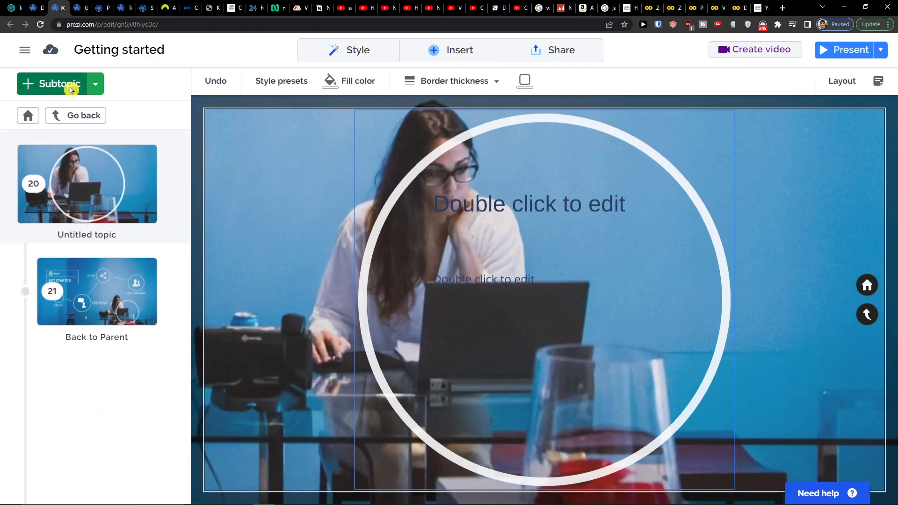
click(60, 84)
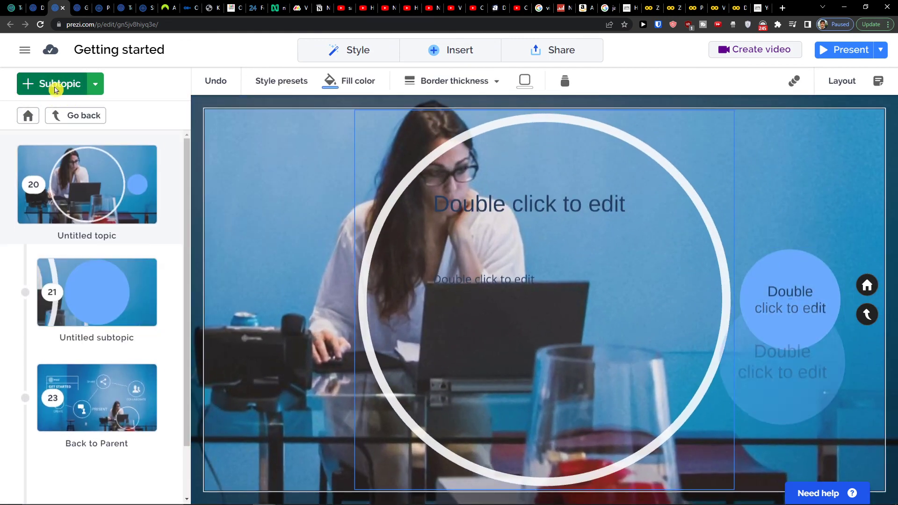
click(89, 286)
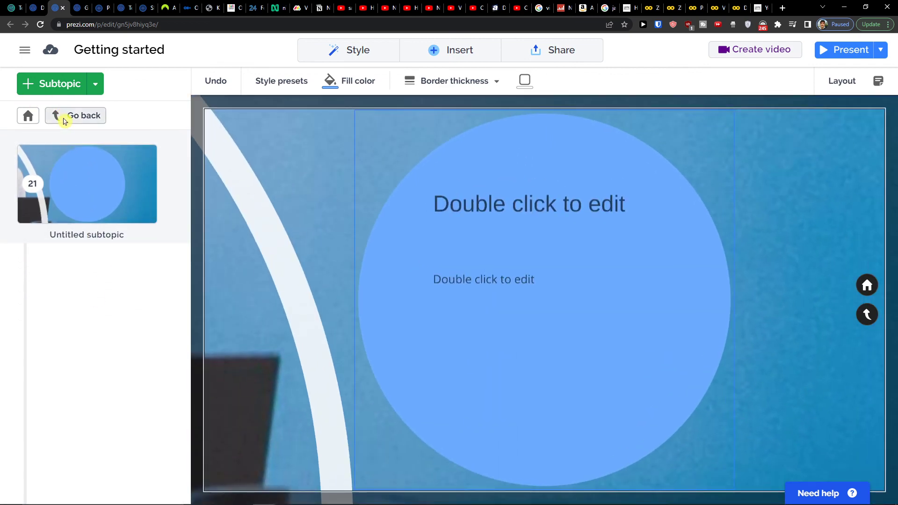
click(65, 117)
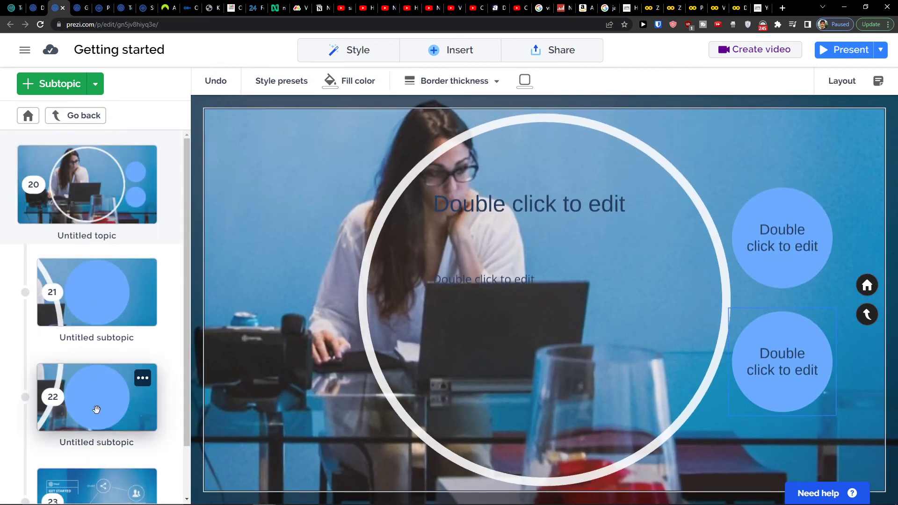
click(99, 411)
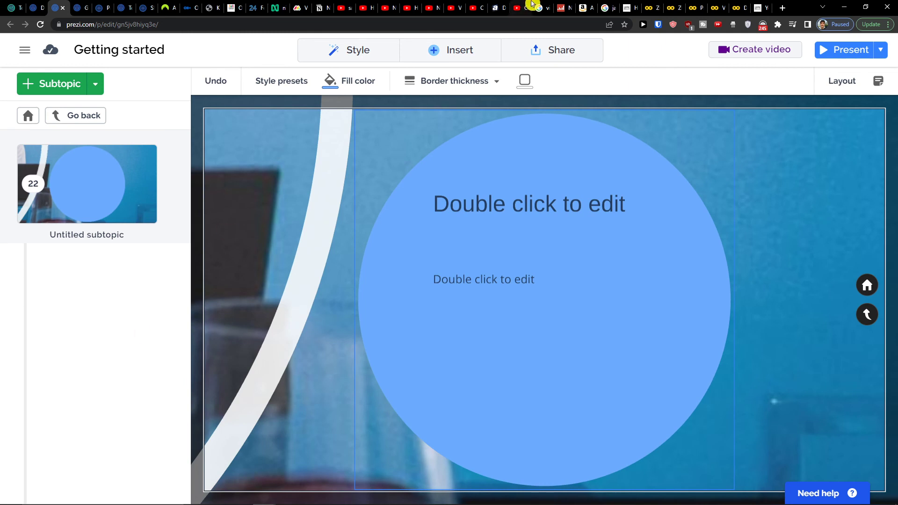
click(472, 52)
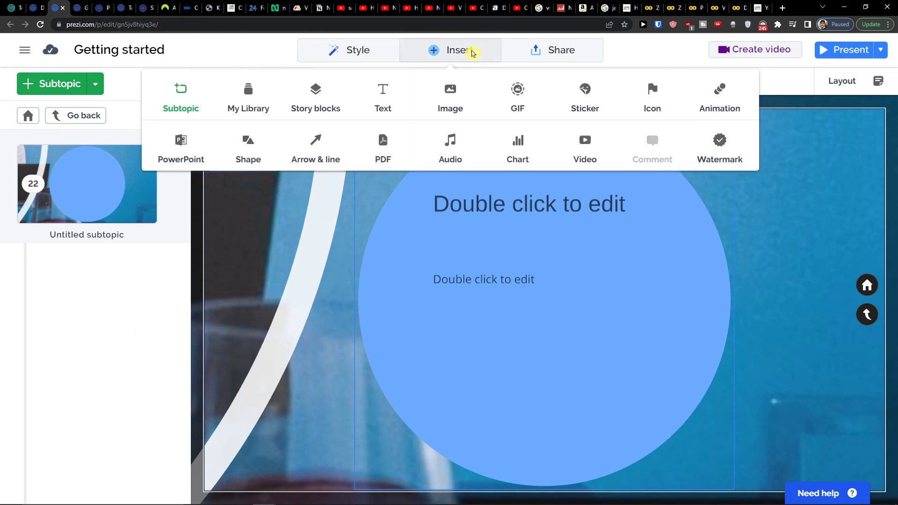